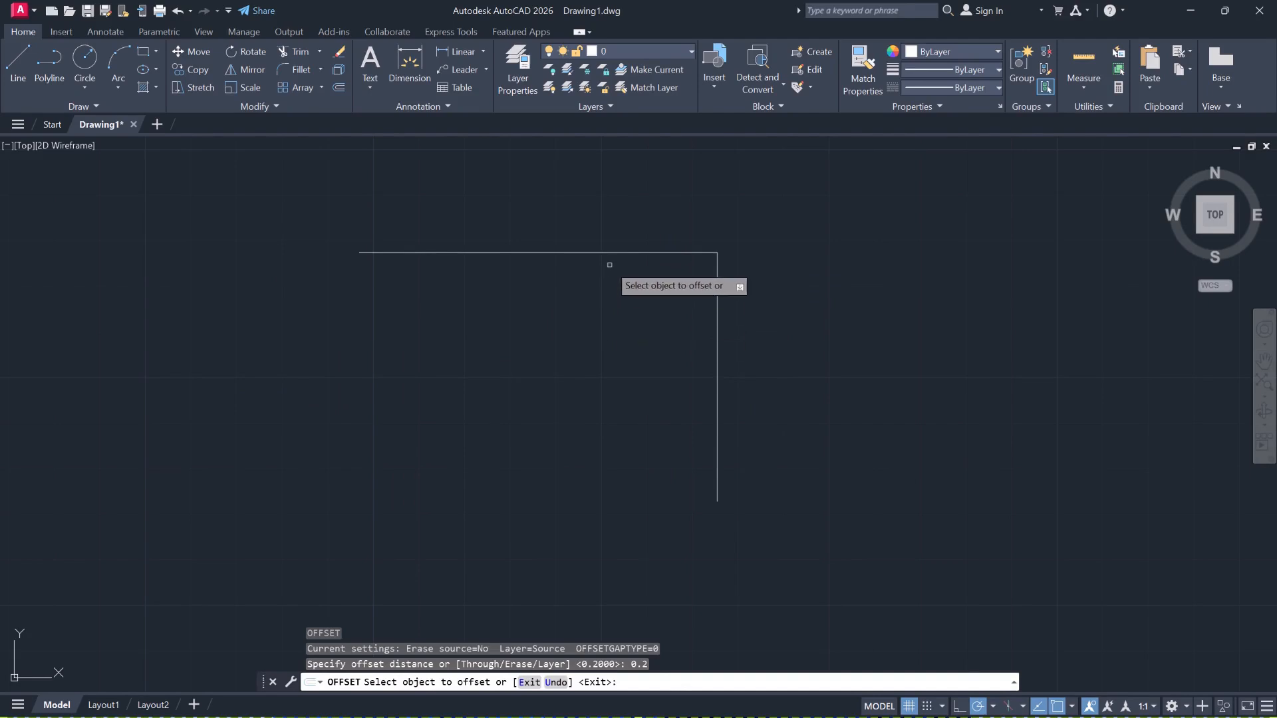
Offset the horizontal and vertical lines by 0.2 toward the inside of the corner
{"action": "left_click", "coordinate": [616, 253]}
{"action": "left_click", "coordinate": [632, 296]}
{"action": "left_click", "coordinate": [716, 301]}
{"action": "left_click", "coordinate": [638, 313]}
{"action": "key", "text": "Escape"}
Trim the overlapping ends of the two inner lines so they meet in a clean corner
{"action": "scroll", "coordinate": [706, 263], "scroll_direction": "up", "scroll_amount": 9}
{"action": "scroll", "coordinate": [699, 265], "scroll_direction": "down", "scroll_amount": 5}
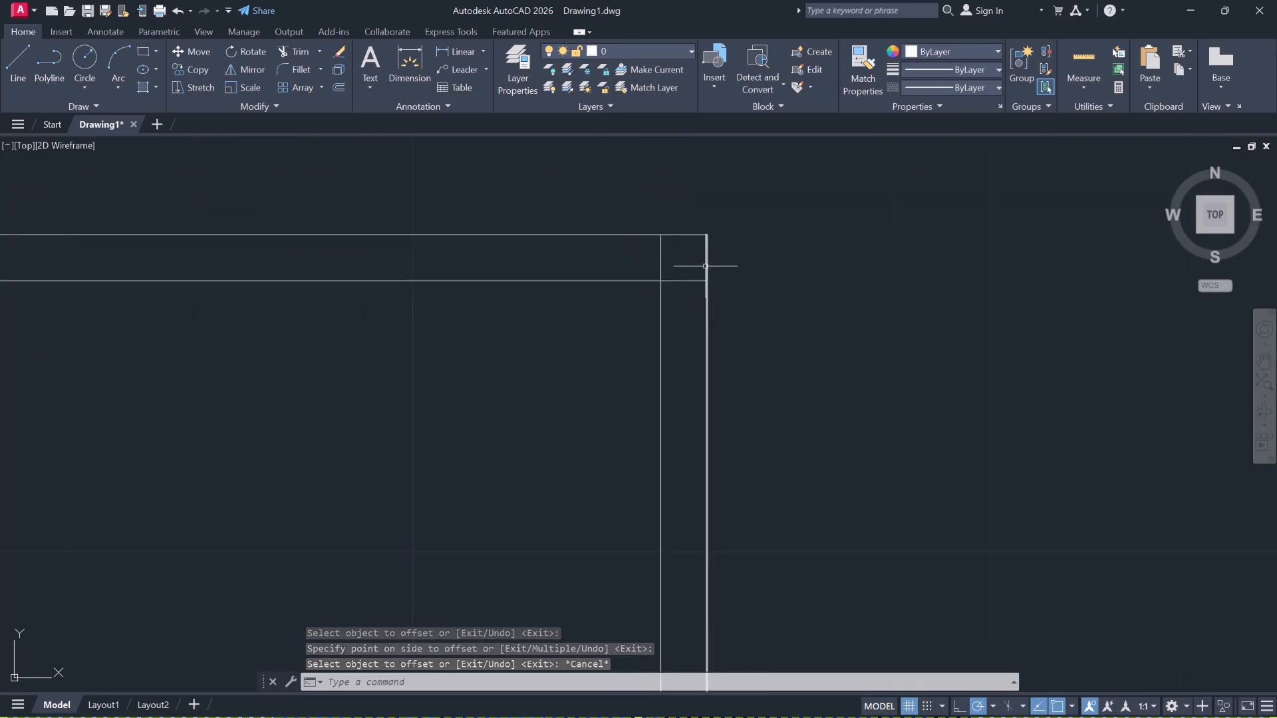
{"action": "scroll", "coordinate": [665, 250], "scroll_direction": "up", "scroll_amount": 1}
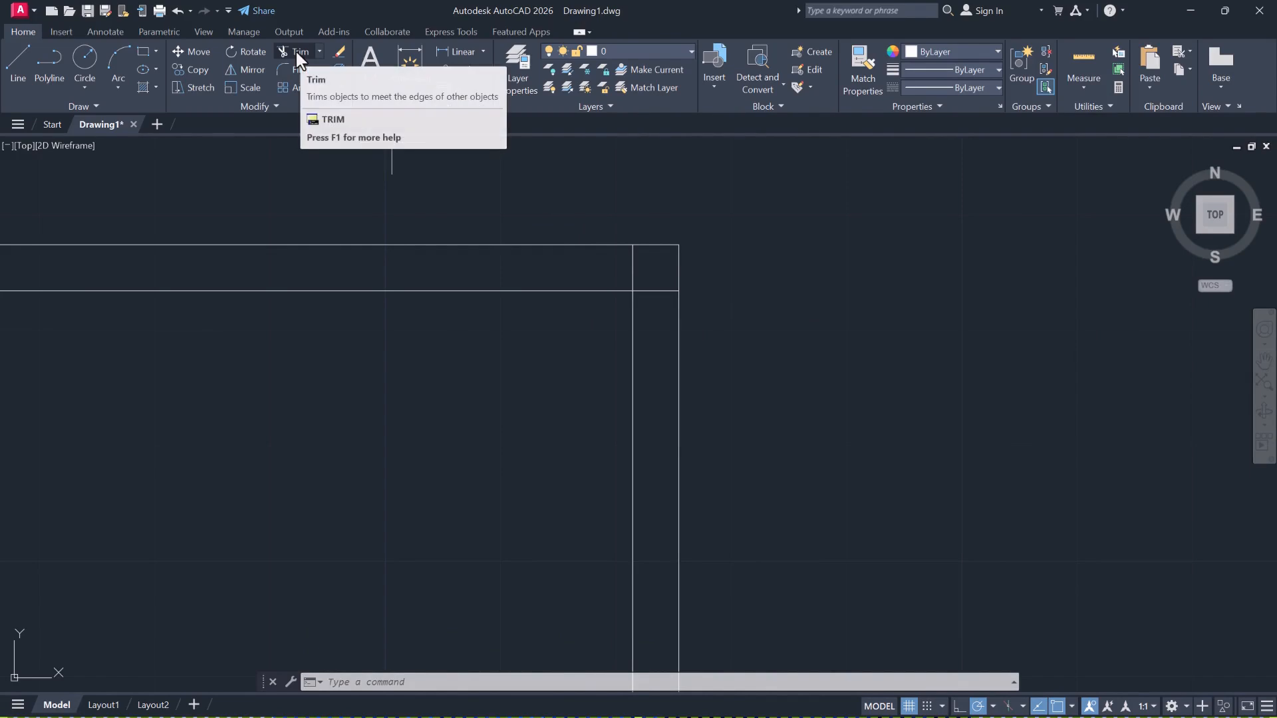
{"action": "type", "text": "r"}
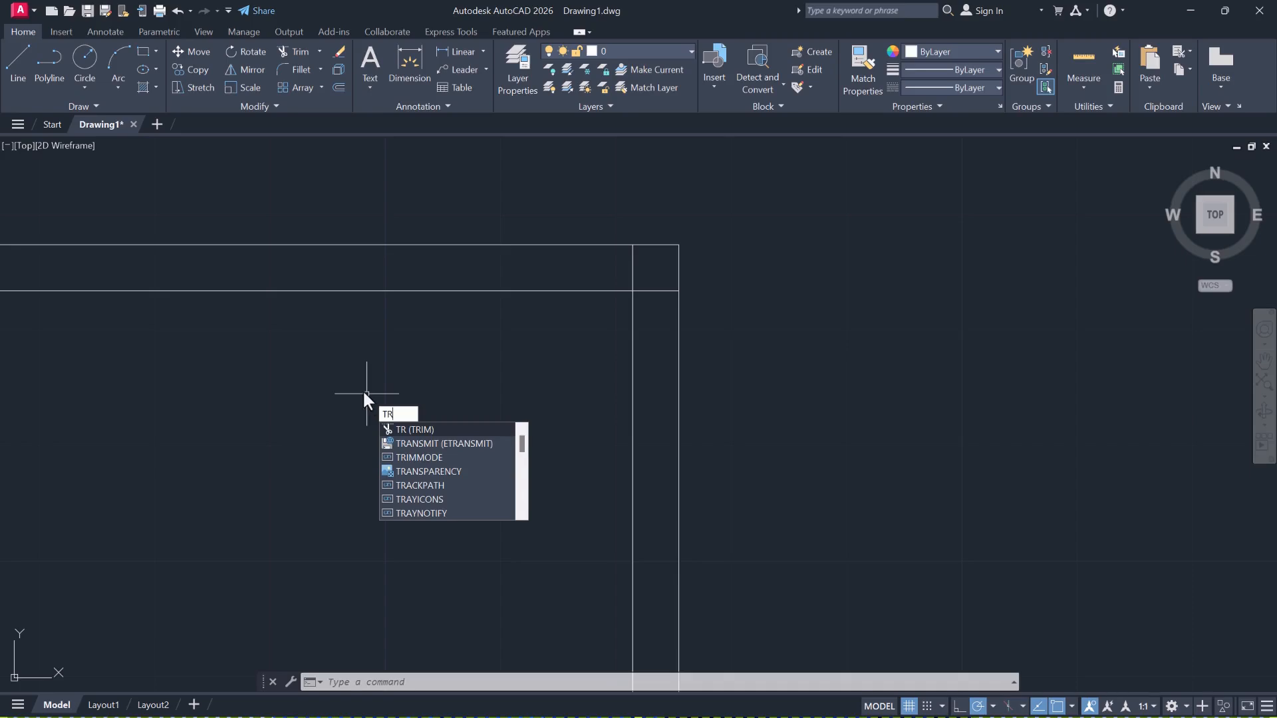
{"action": "key", "text": "Return"}
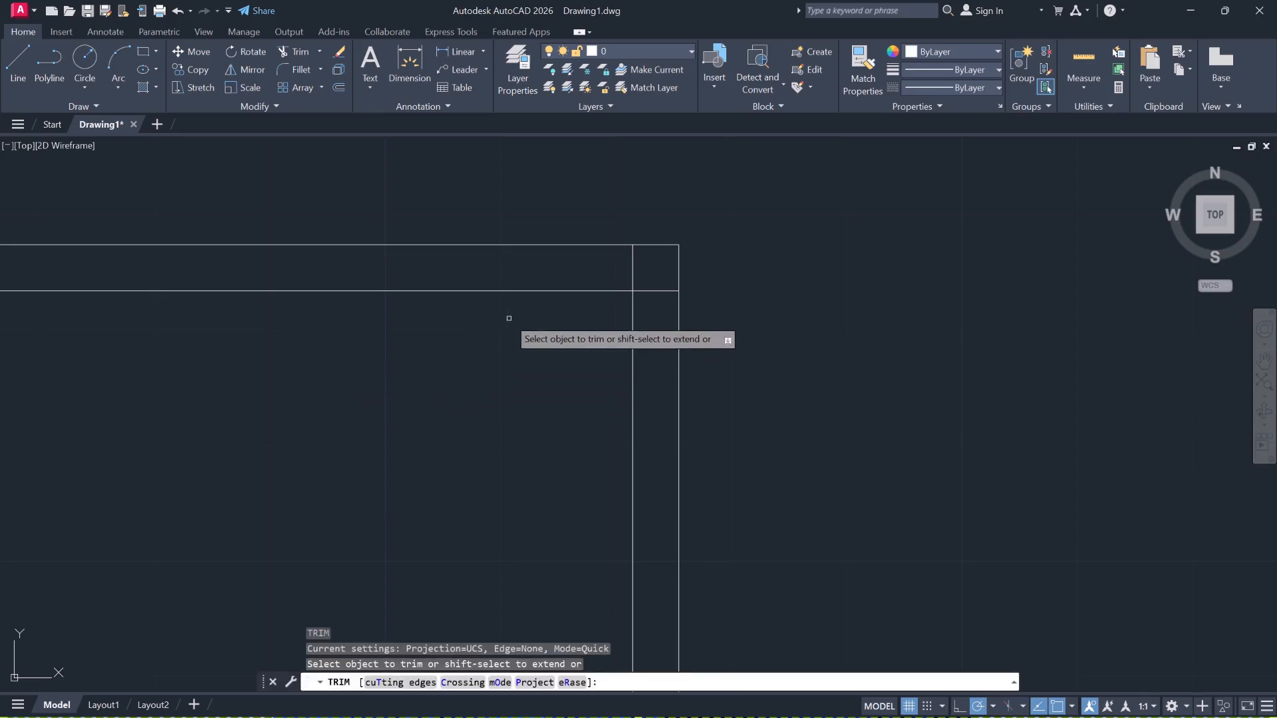
{"action": "left_click", "coordinate": [634, 267]}
{"action": "left_click", "coordinate": [649, 291]}
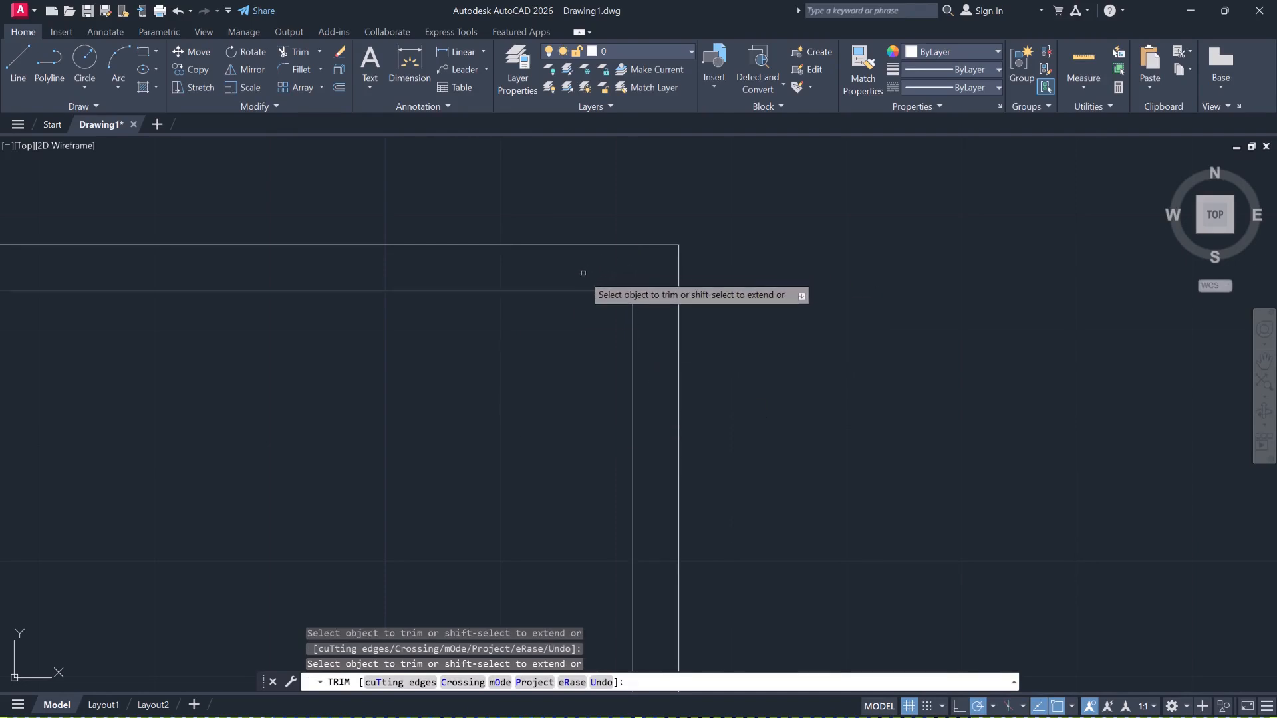
{"action": "scroll", "coordinate": [593, 307], "scroll_direction": "down", "scroll_amount": 4}
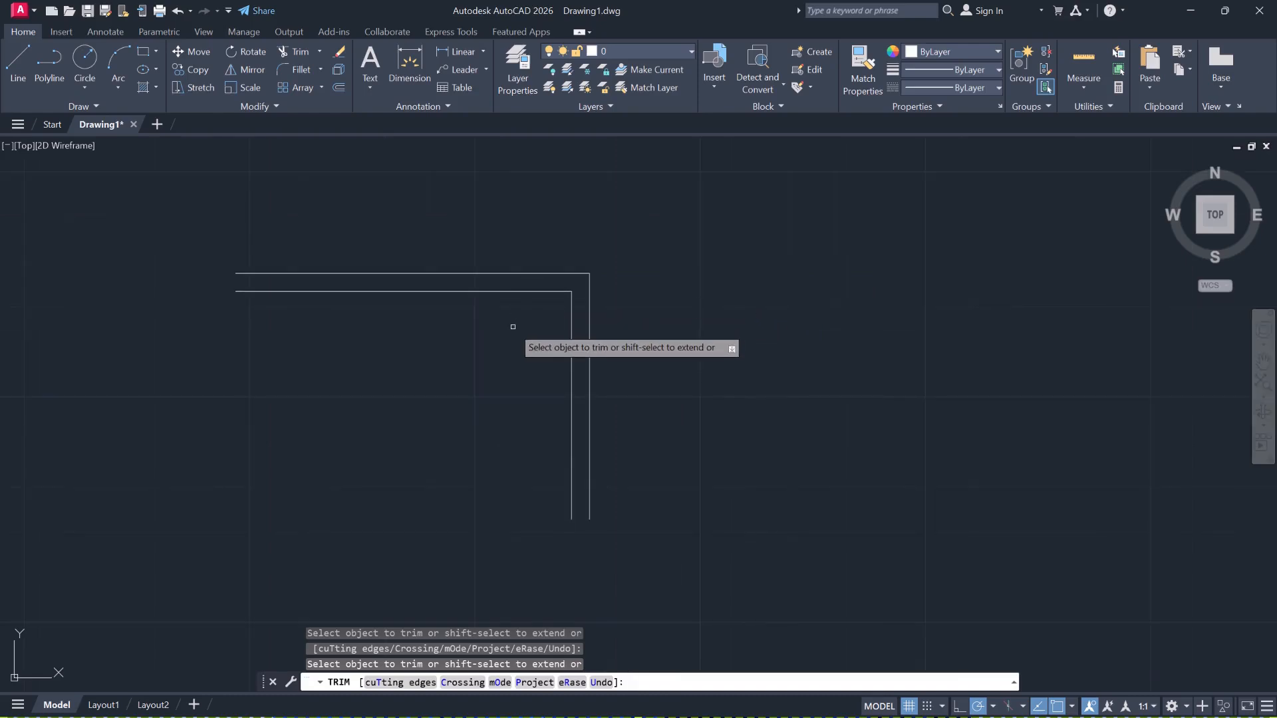
{"action": "key", "text": "Escape"}
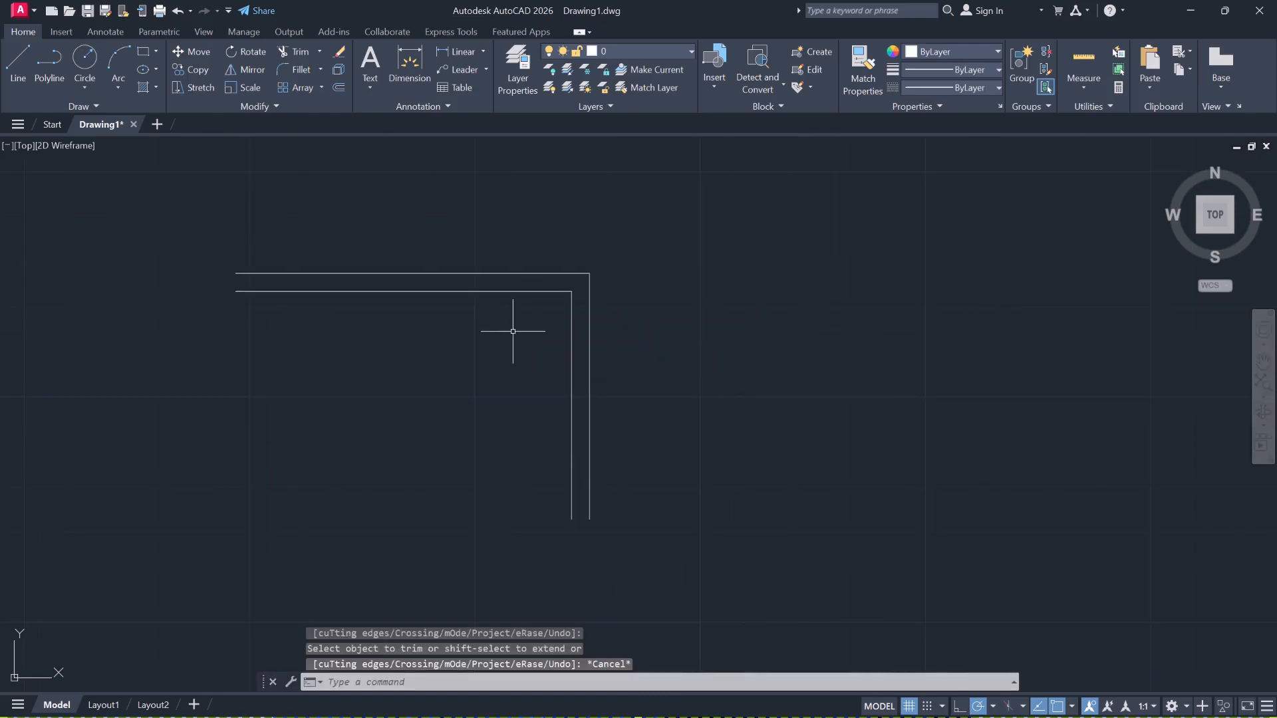
Draw a short horizontal line crossing both vertical lines below the corner
{"action": "left_click", "coordinate": [18, 65]}
{"action": "left_click", "coordinate": [525, 355]}
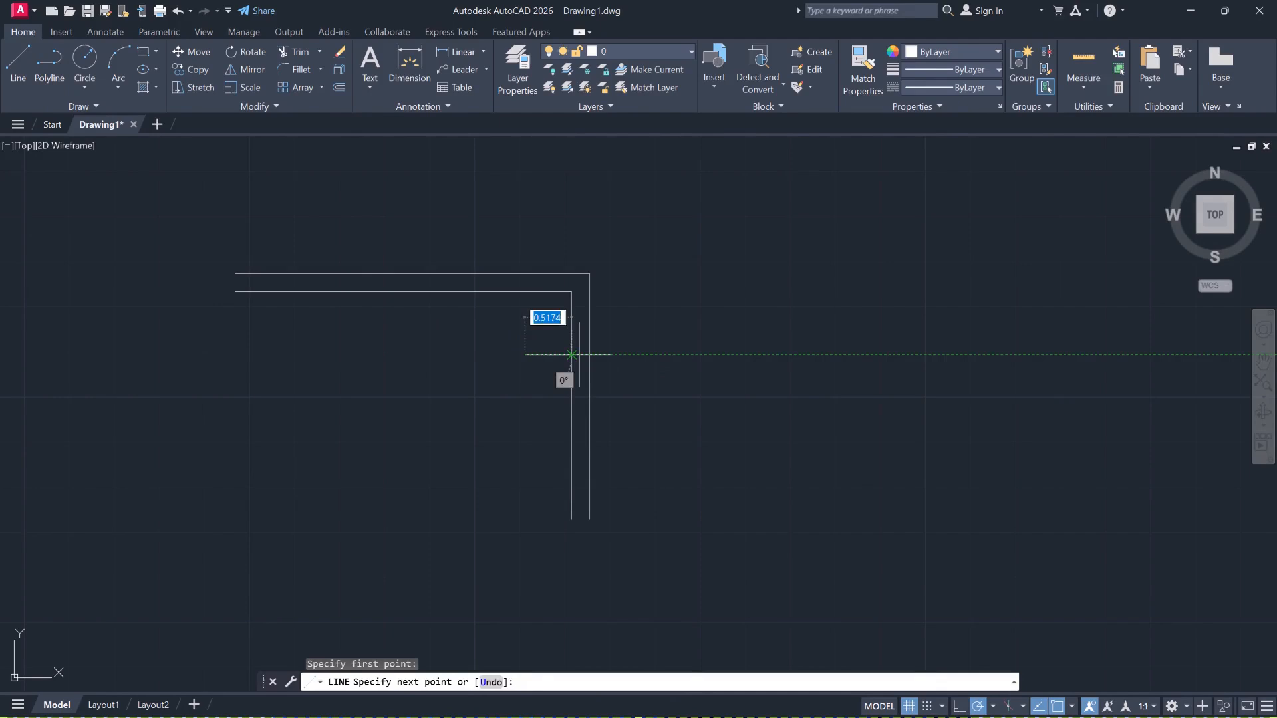
{"action": "left_click", "coordinate": [649, 355]}
{"action": "key", "text": "Return"}
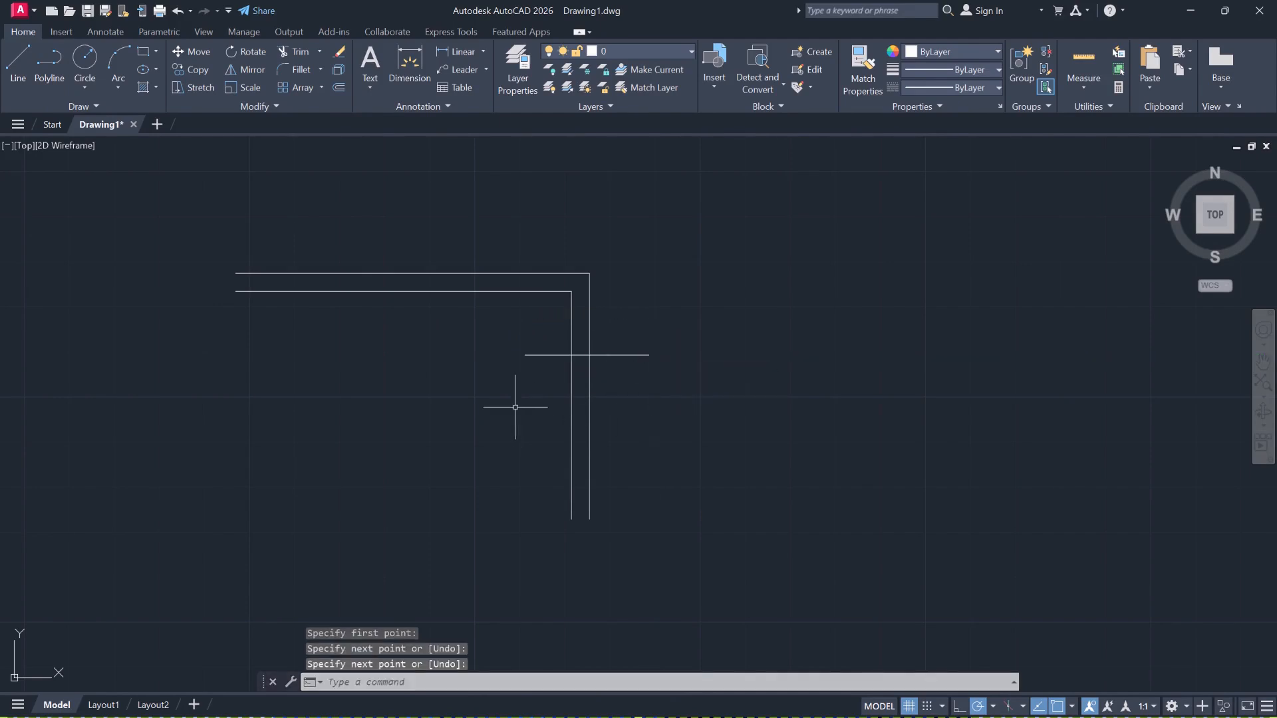
Offset the short horizontal line downward three times in succession, each at a distance of 0.2
{"action": "type", "text": "o"}
{"action": "key", "text": "Return"}
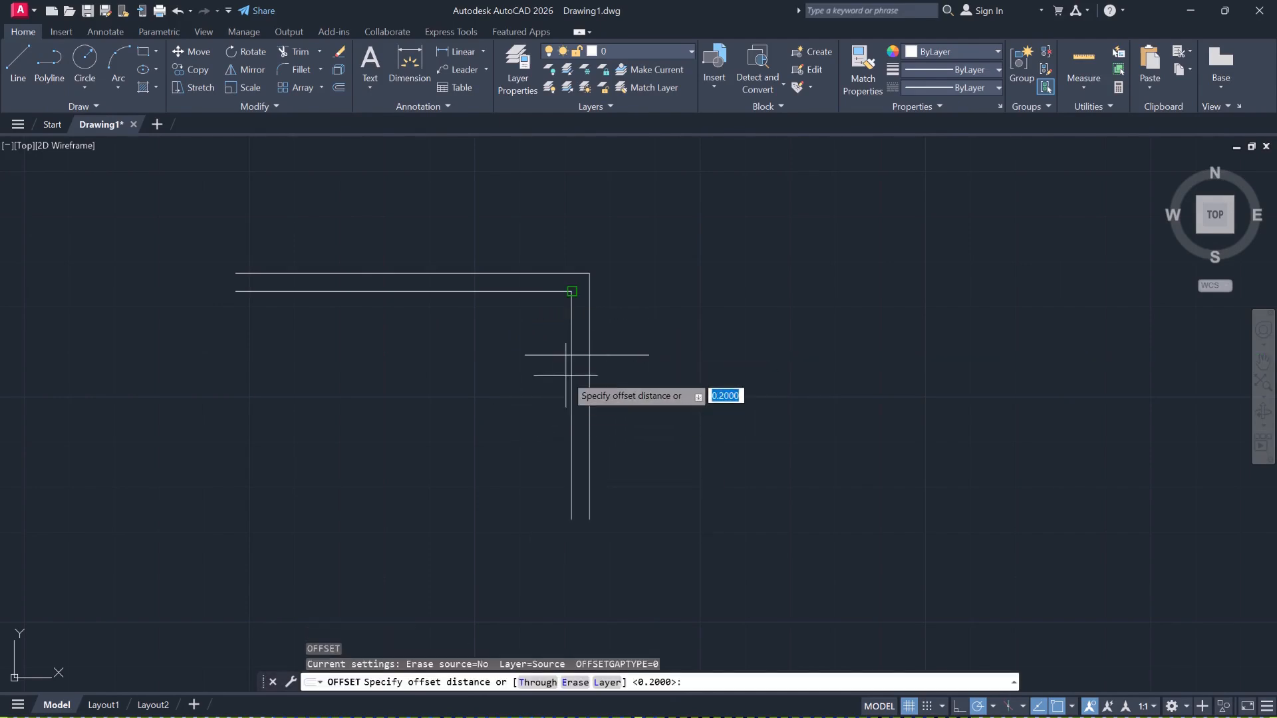
{"action": "key", "text": "Escape"}
{"action": "type", "text": "o"}
{"action": "key", "text": "Return"}
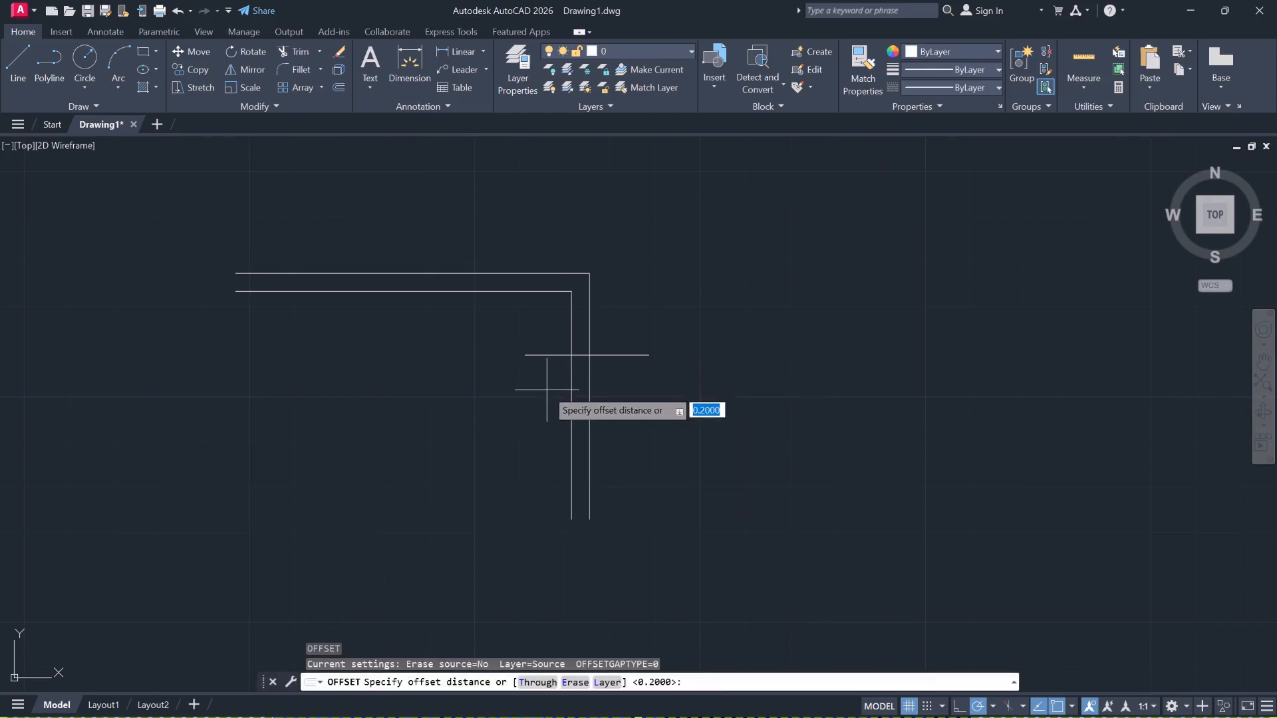
{"action": "key", "text": "Return"}
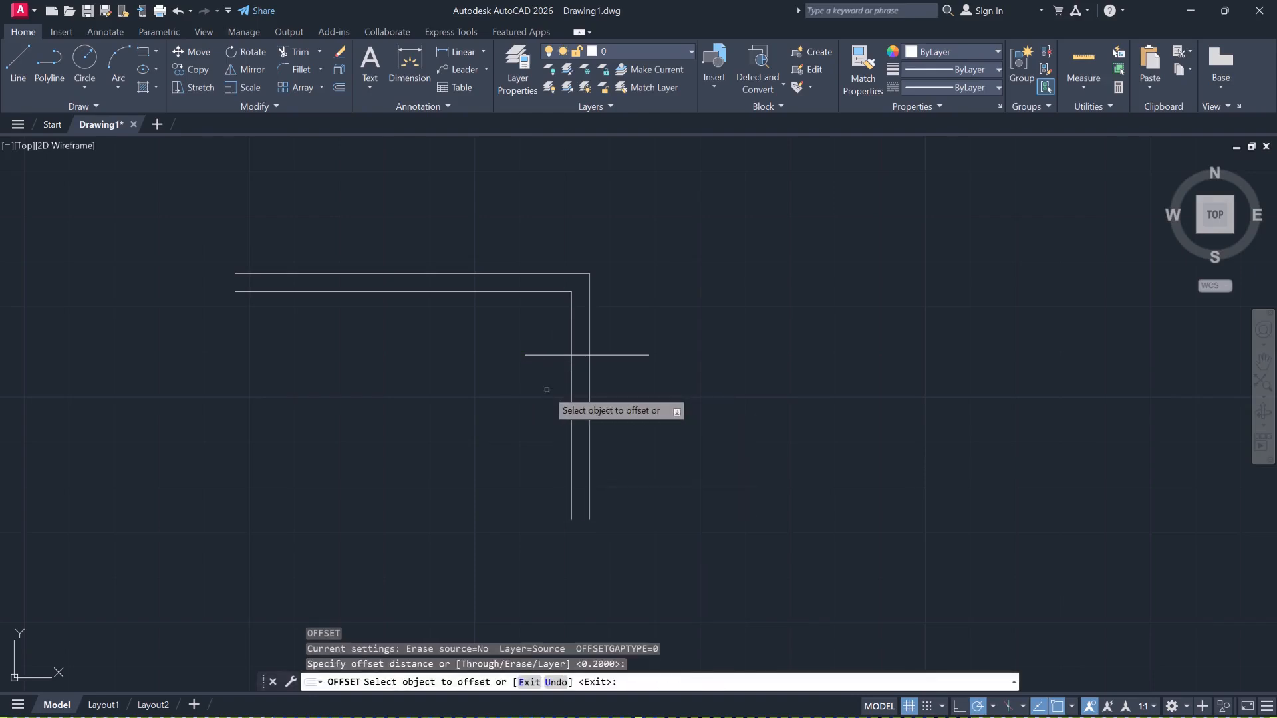
{"action": "left_click", "coordinate": [543, 356]}
{"action": "left_click", "coordinate": [543, 381]}
{"action": "left_click", "coordinate": [542, 373]}
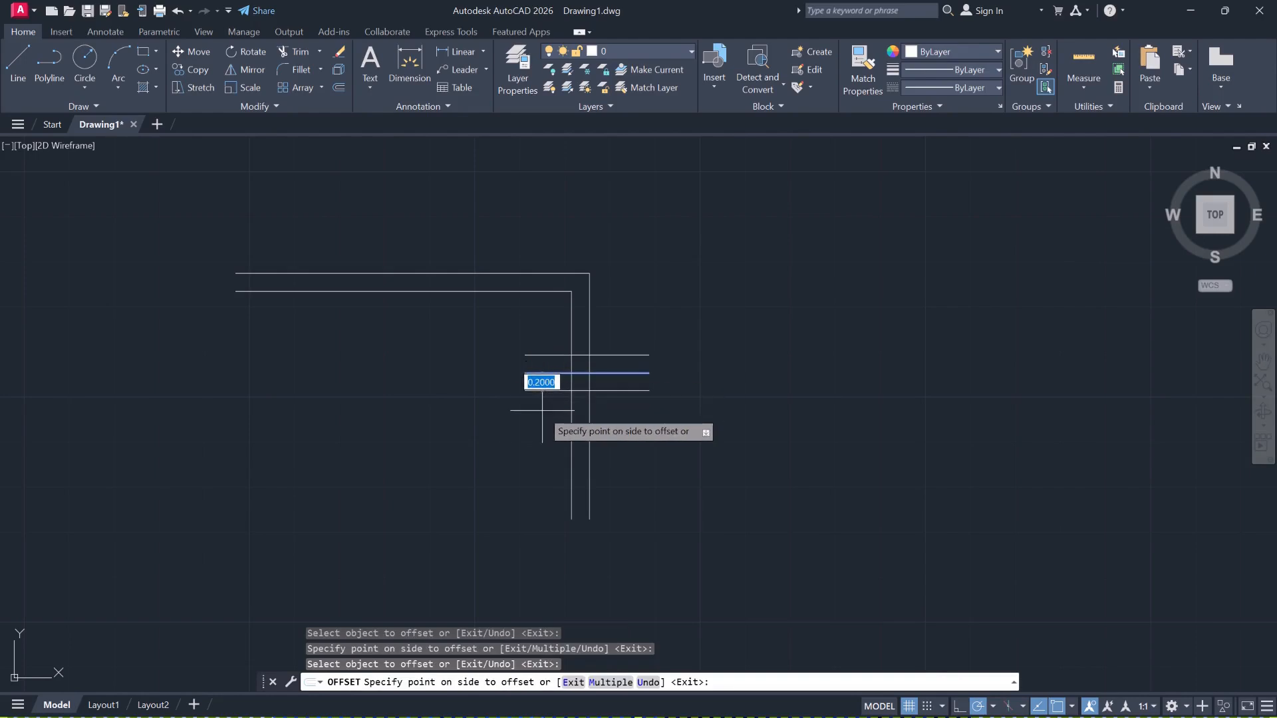
{"action": "left_click", "coordinate": [540, 393]}
{"action": "left_click", "coordinate": [540, 391]}
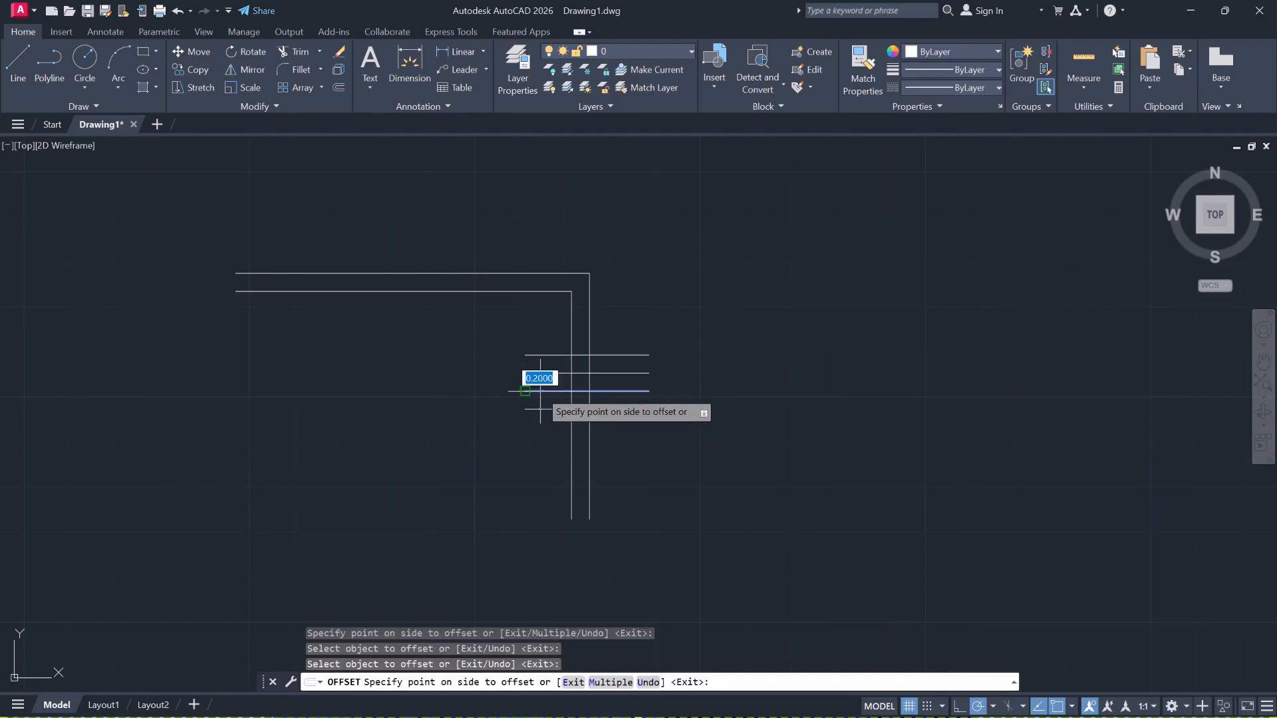
{"action": "left_click", "coordinate": [541, 436]}
{"action": "left_click", "coordinate": [540, 408]}
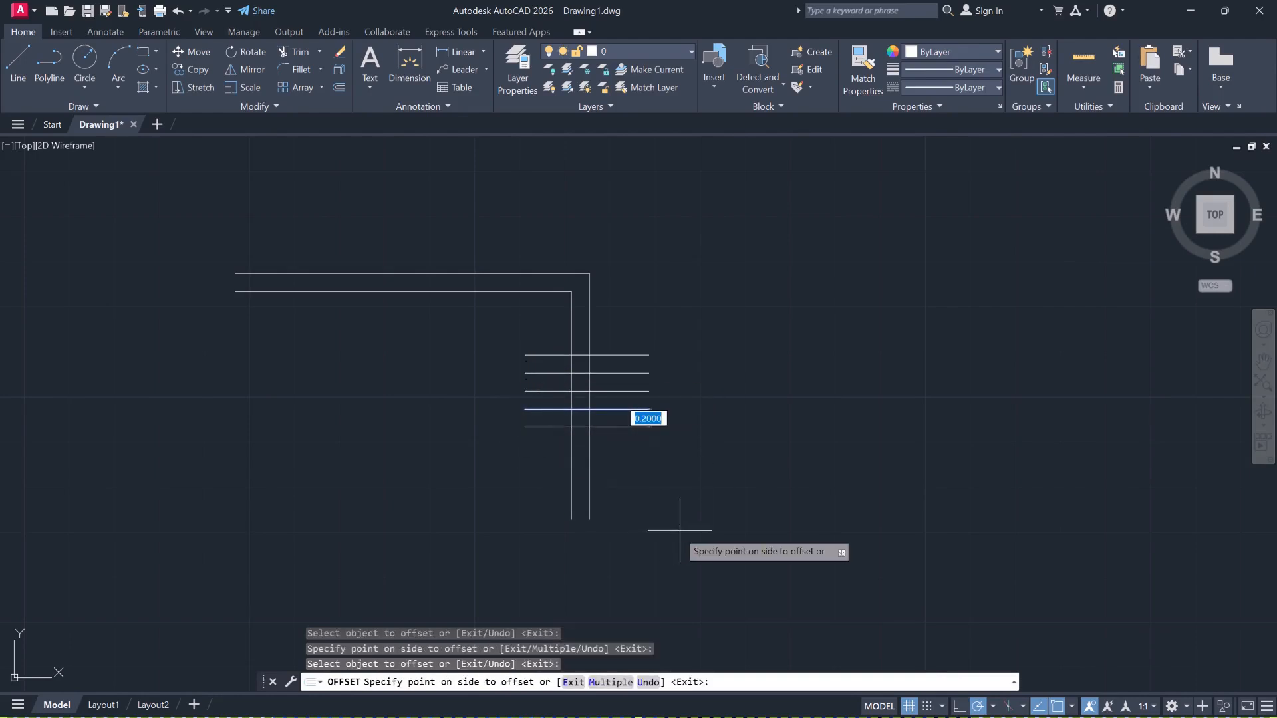
{"action": "key", "text": "Escape"}
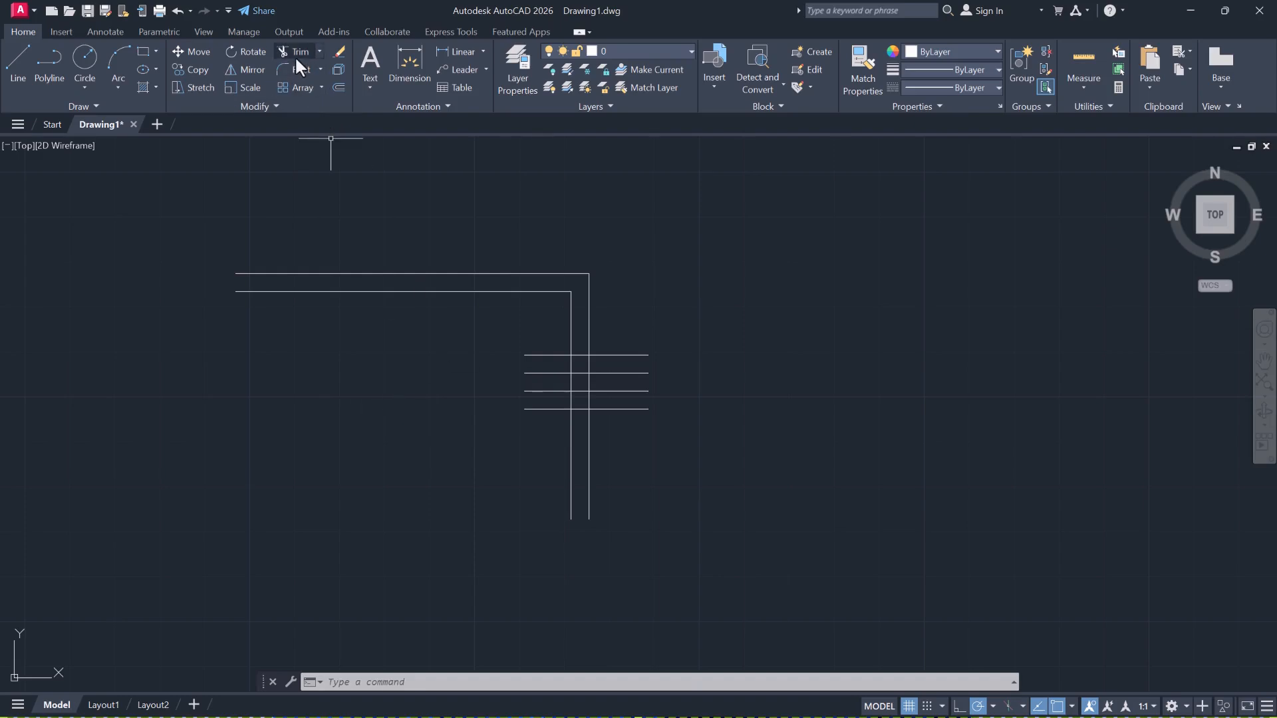
Trim the four short horizontal lines where they extend right of the outer vertical line
{"action": "left_click", "coordinate": [295, 53]}
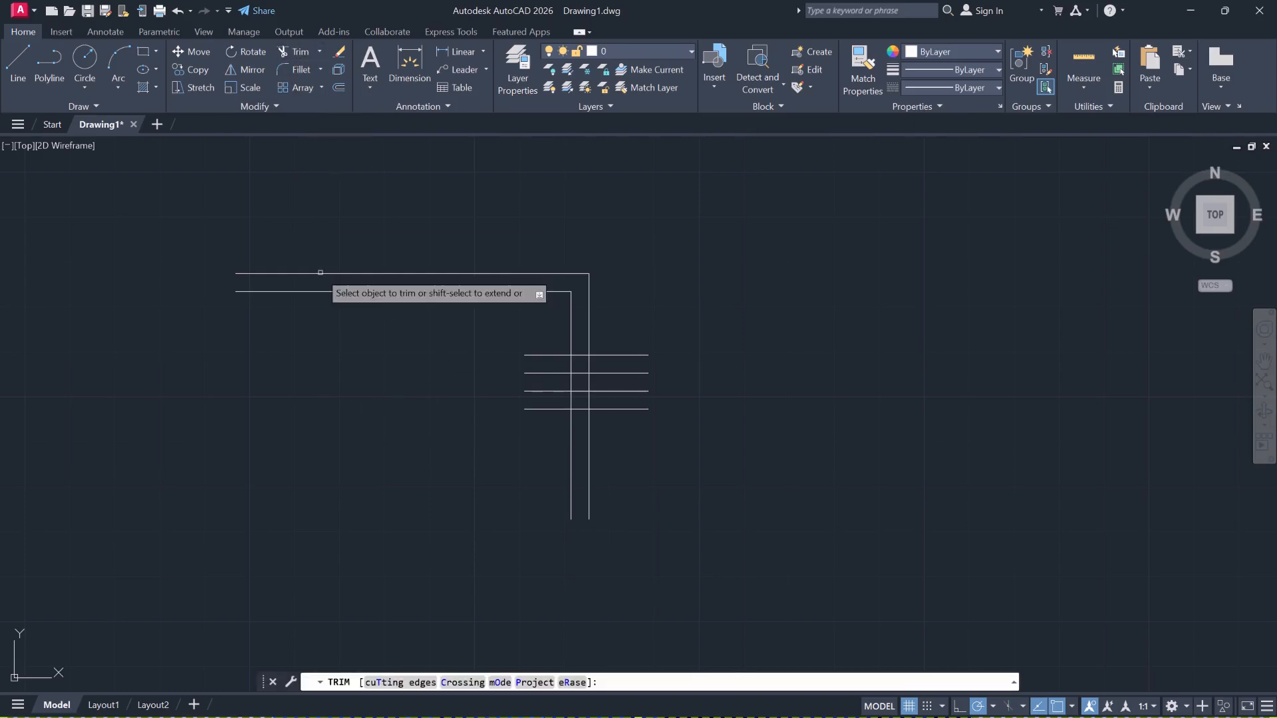
{"action": "left_click", "coordinate": [619, 355]}
{"action": "left_click", "coordinate": [616, 373]}
{"action": "left_click", "coordinate": [615, 391]}
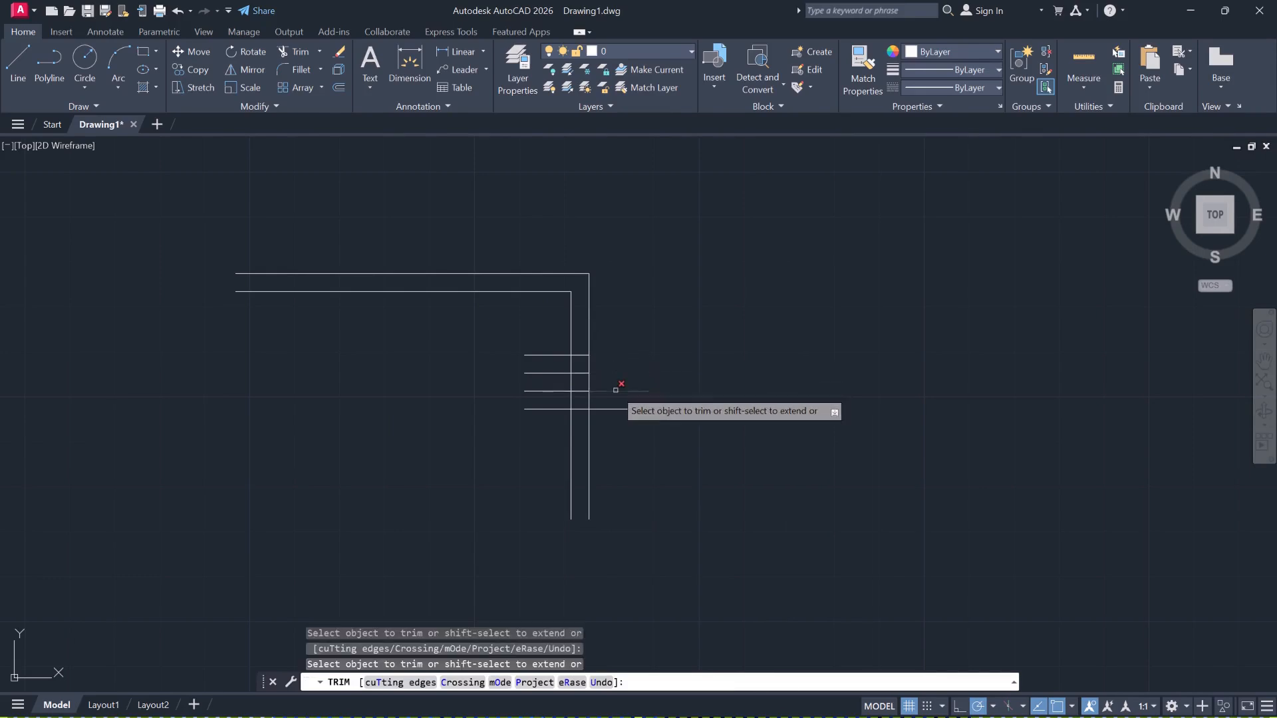
{"action": "left_click", "coordinate": [616, 409]}
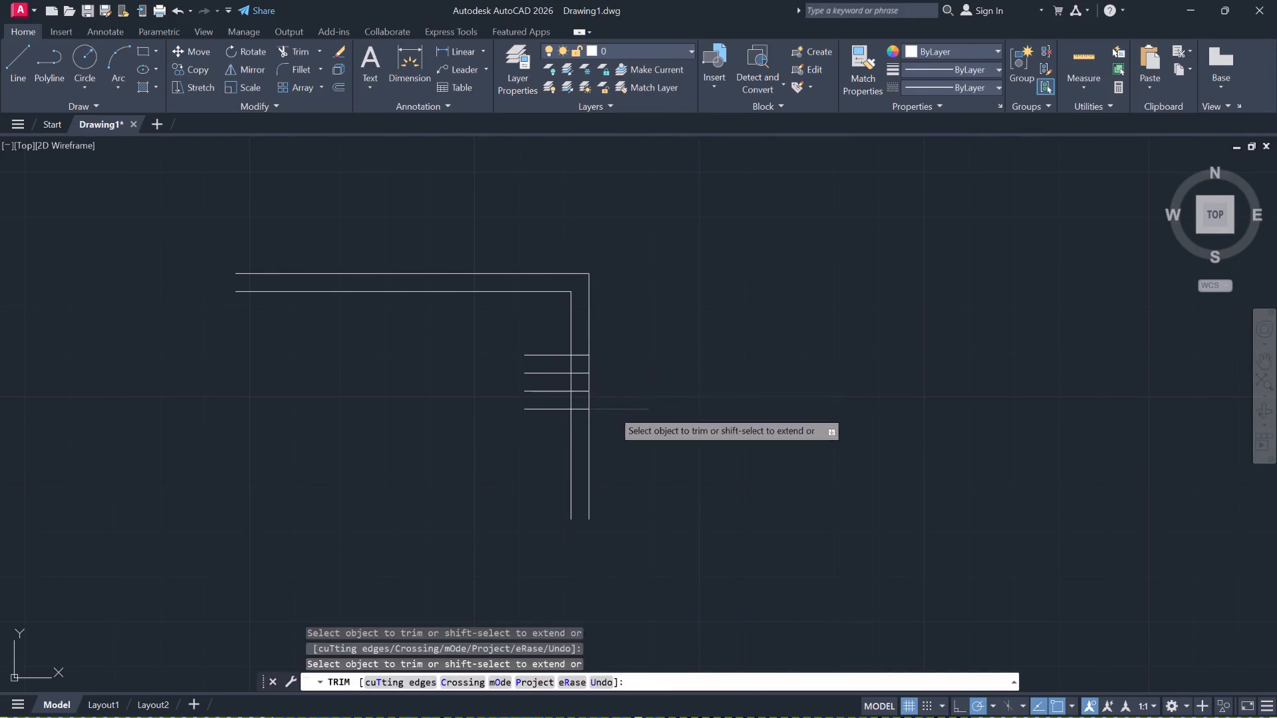
Trim the ends of the short horizontal lines that extend left of the inner vertical line
{"action": "left_click", "coordinate": [543, 373]}
{"action": "left_click", "coordinate": [541, 391]}
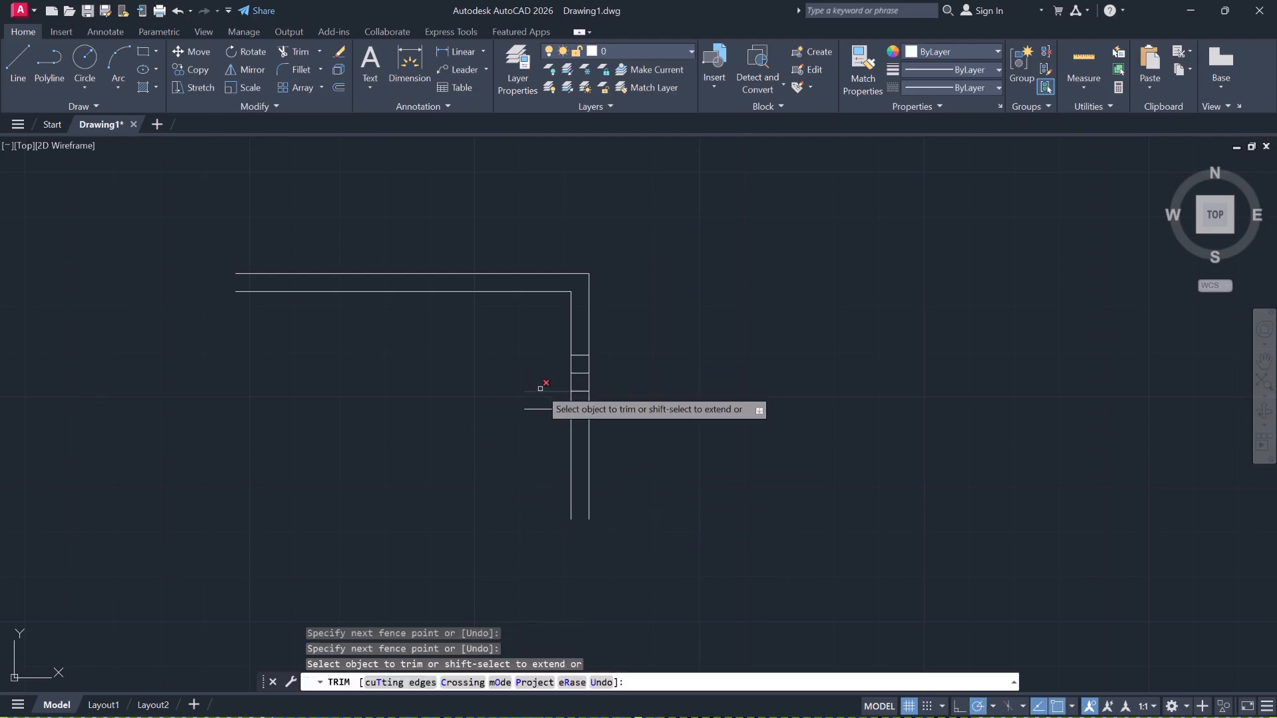
{"action": "left_click", "coordinate": [539, 409]}
Remove the remaining short segments between the two vertical lines, and undo all the trims on the short lines
{"action": "left_click", "coordinate": [579, 409]}
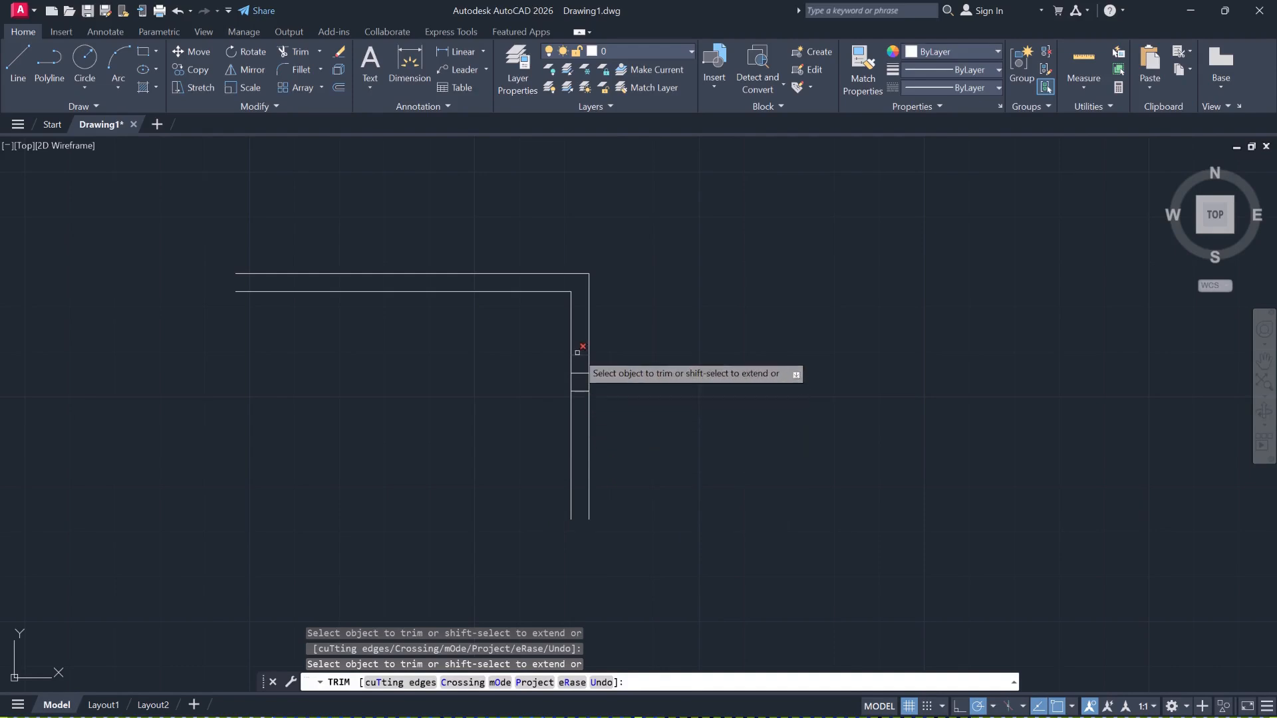
{"action": "left_click", "coordinate": [580, 371]}
{"action": "left_click", "coordinate": [578, 399]}
{"action": "left_click", "coordinate": [578, 331]}
{"action": "left_click", "coordinate": [579, 387]}
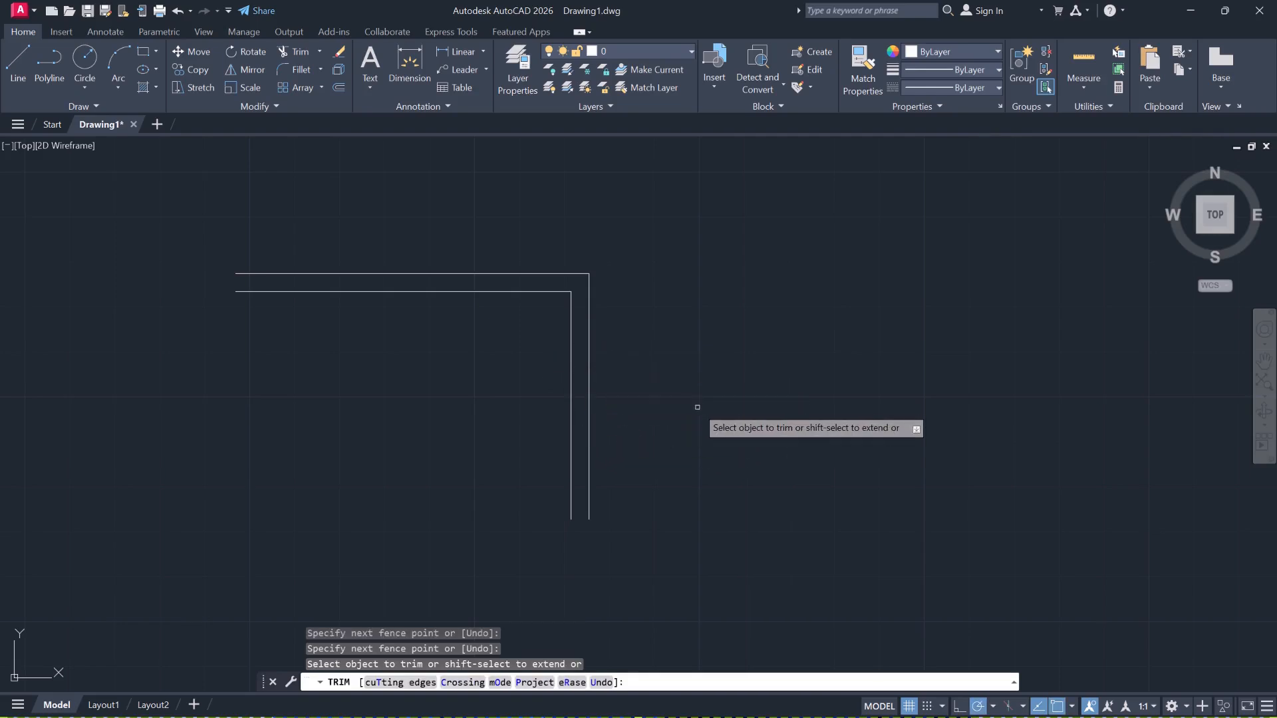
{"action": "key", "text": "ctrl+z"}
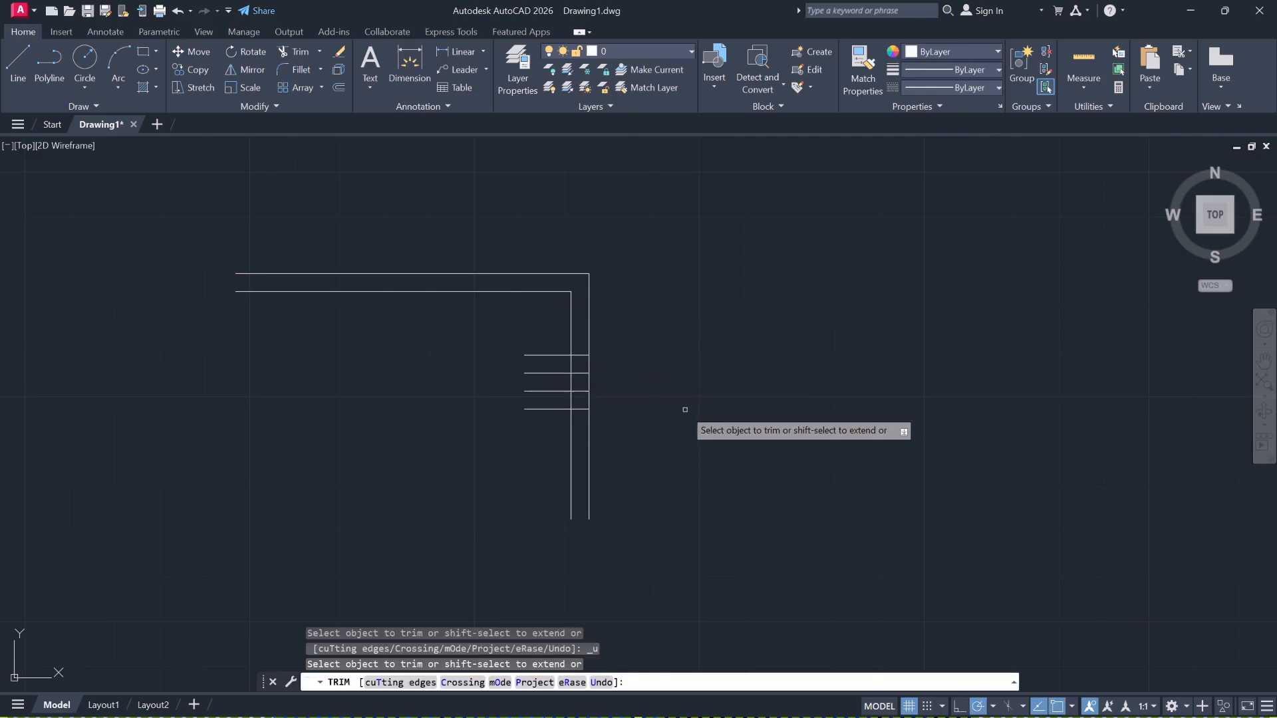
{"action": "key", "text": "ctrl+z"}
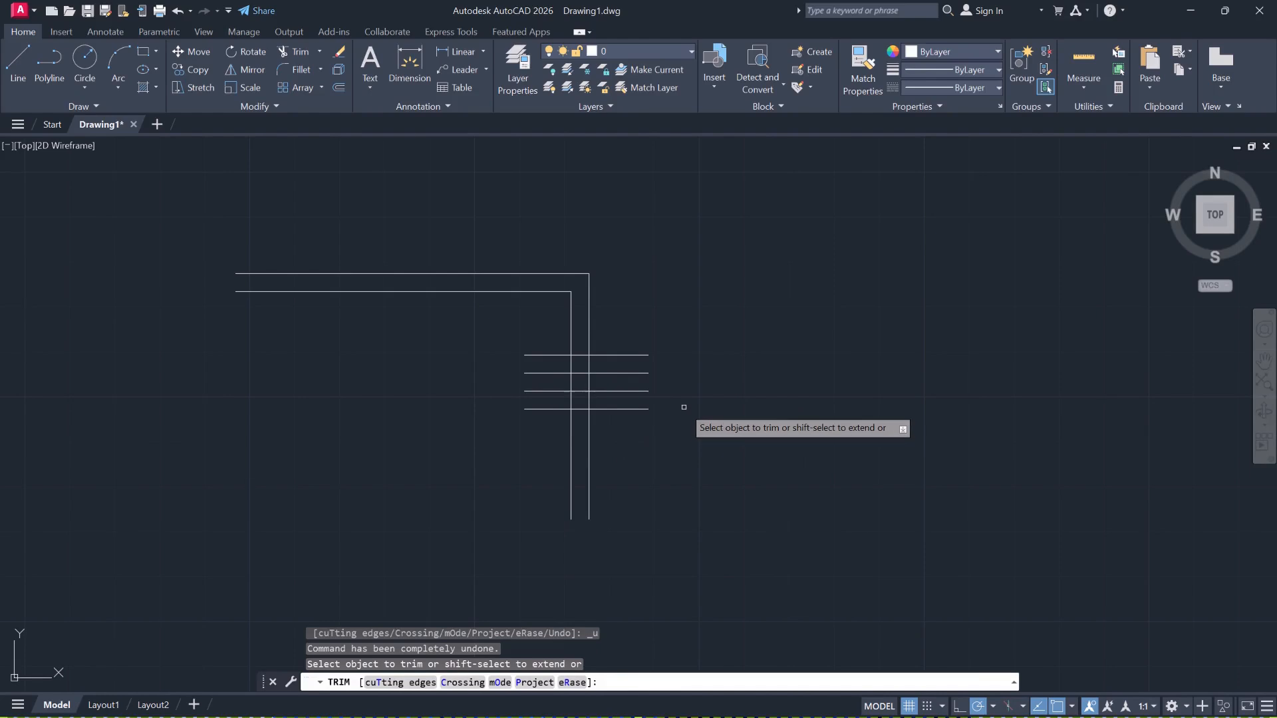
Trim the right-hand ends of the four short lines again, up to the outer vertical line
{"action": "left_click", "coordinate": [627, 356]}
{"action": "left_click", "coordinate": [632, 373]}
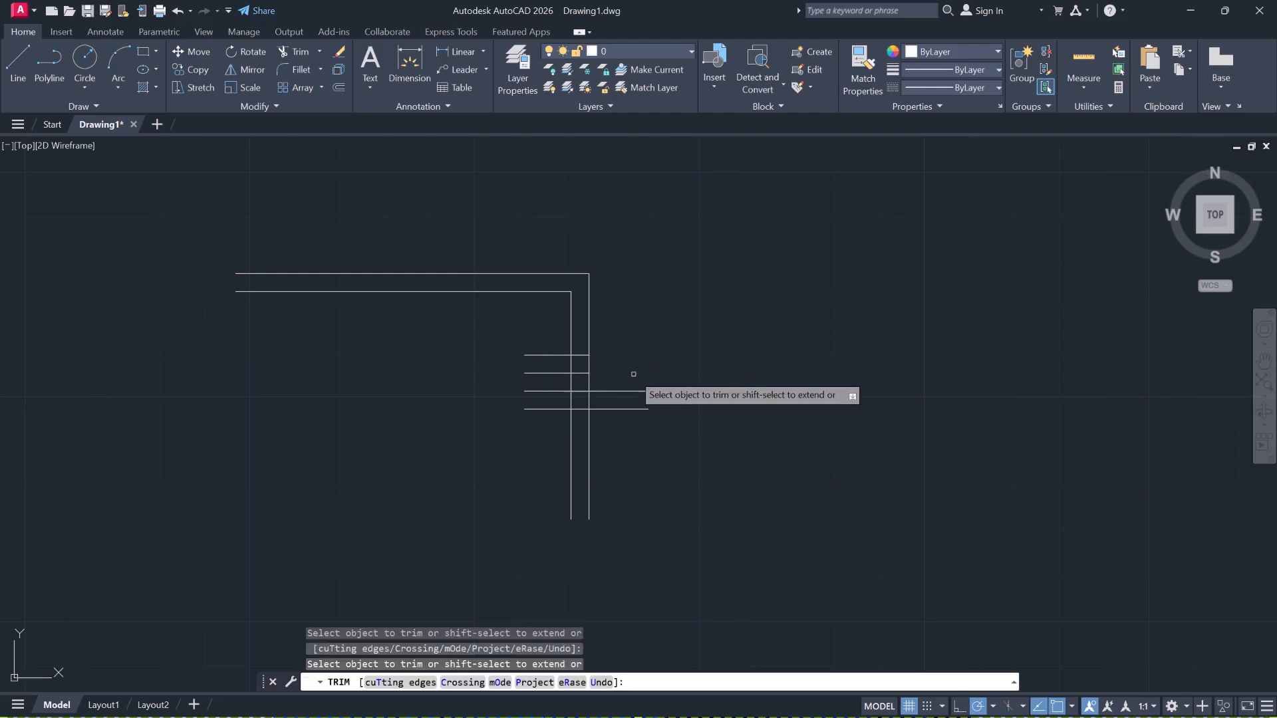
{"action": "left_click", "coordinate": [622, 409]}
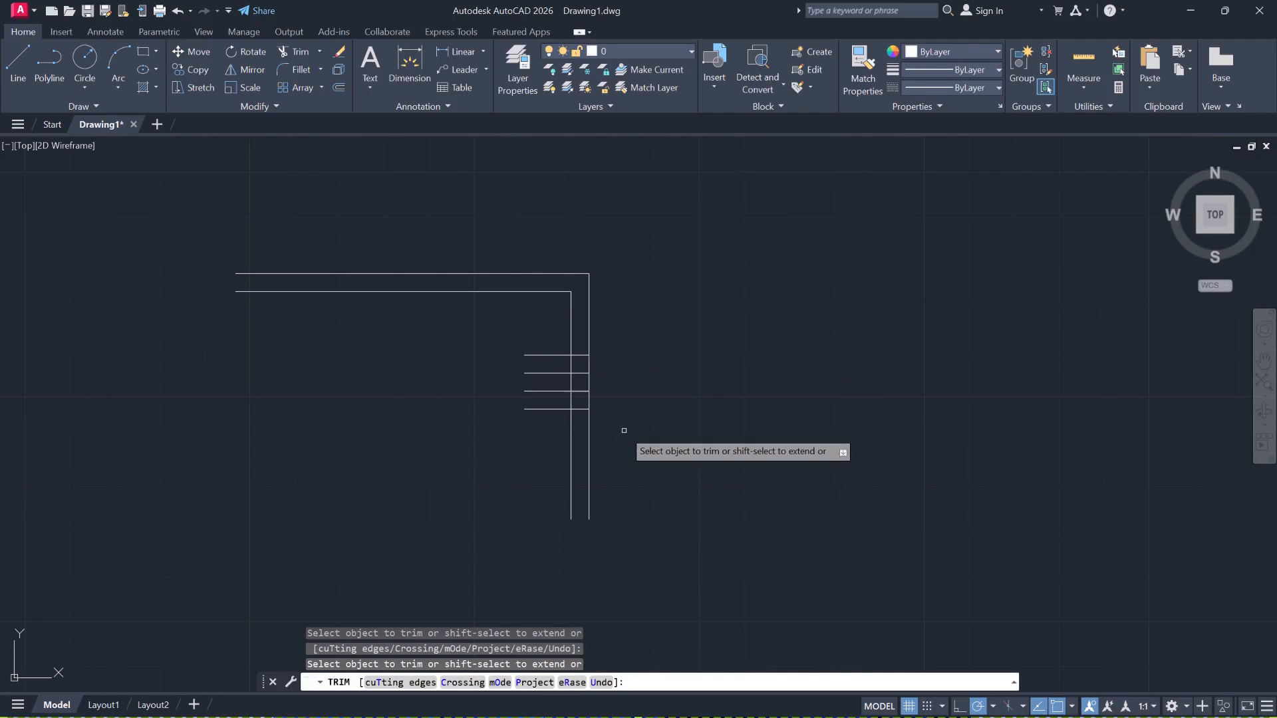
Trim all four left-hand ends at once with a Crossing window around them, inside the corner
{"action": "left_click", "coordinate": [458, 686]}
{"action": "left_click", "coordinate": [548, 325]}
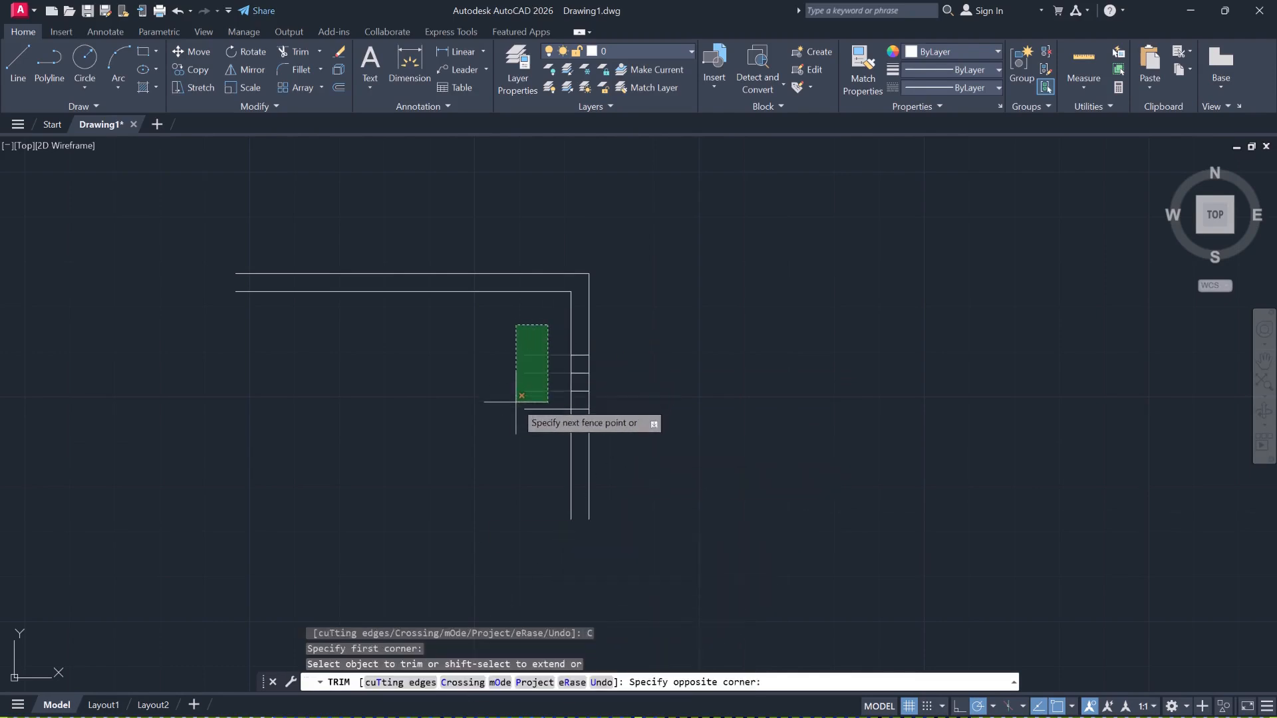
{"action": "left_click", "coordinate": [506, 448]}
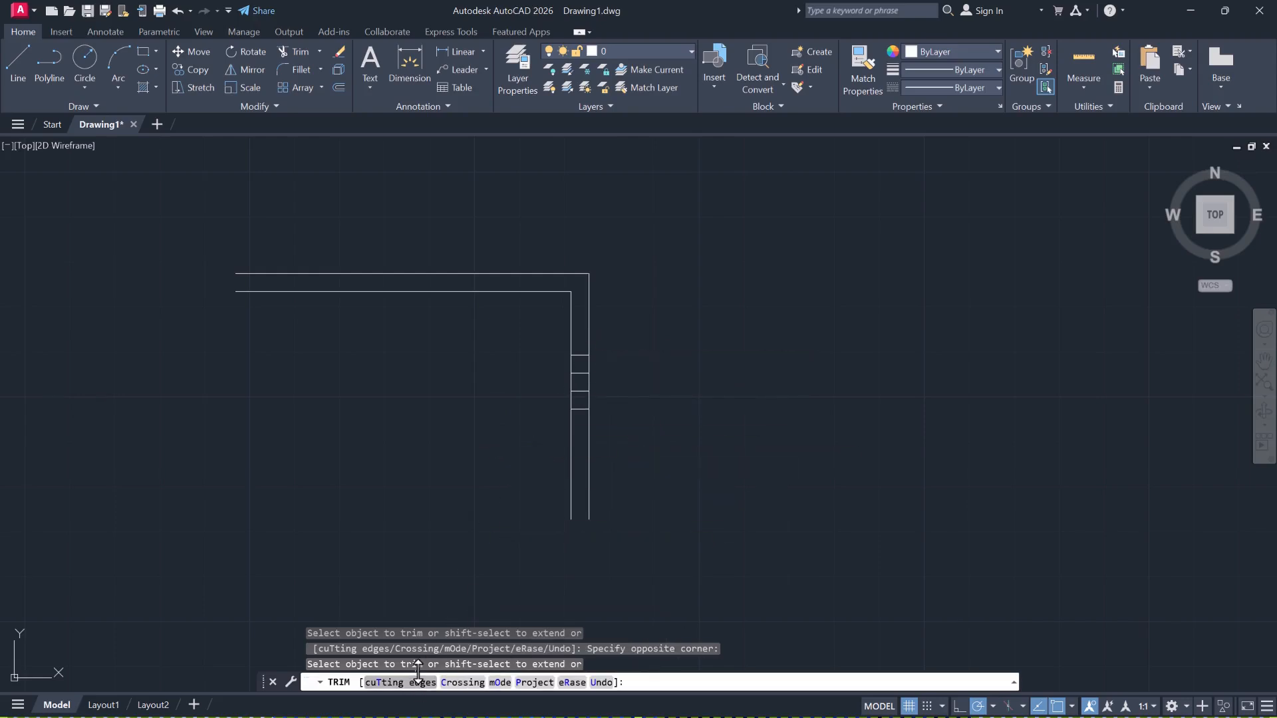
Trim away the segments between the vertical lines with one fence stroke, and undo every trim to restore the four lines
{"action": "left_click_drag", "start_coordinate": [583, 342], "coordinate": [586, 442]}
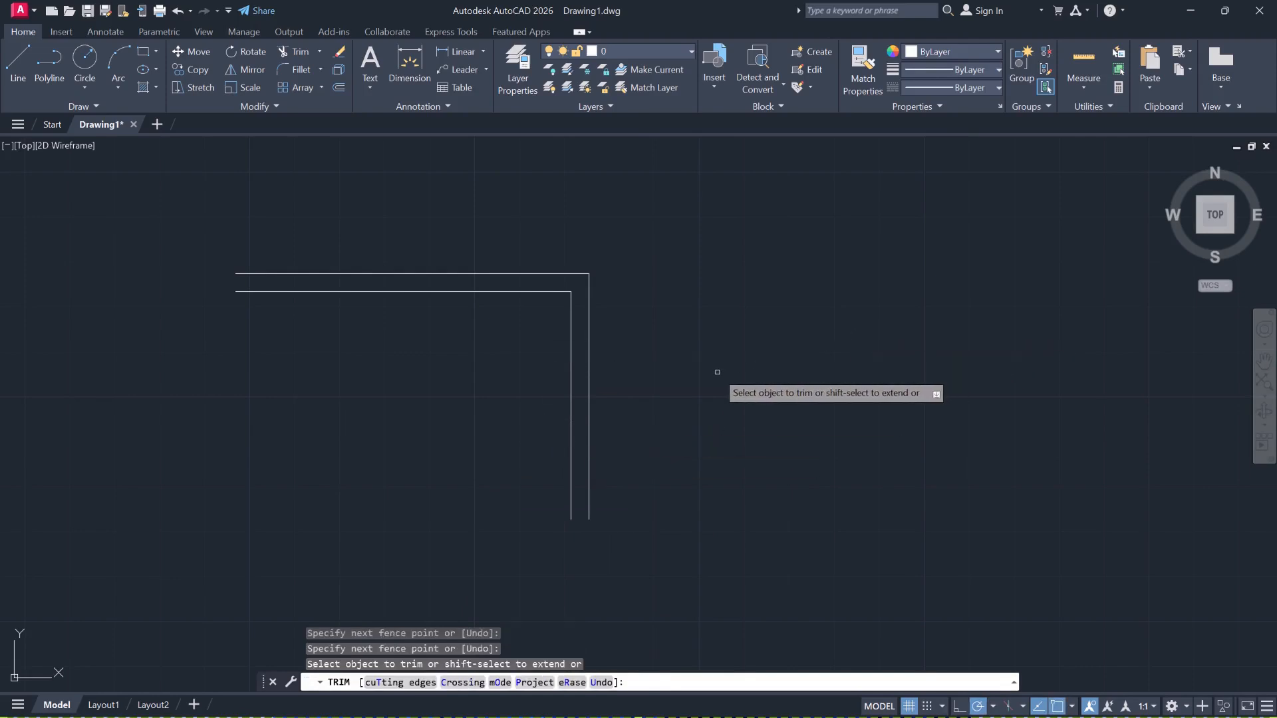
{"action": "key", "text": "ctrl+z"}
{"action": "key", "text": "ctrl+z"}
{"action": "key", "text": "Escape"}
Draw a rectangle about 1.3 by 1.3 units in the empty area right of the crossed lines
{"action": "scroll", "coordinate": [698, 370], "scroll_direction": "down", "scroll_amount": 4}
{"action": "scroll", "coordinate": [499, 400], "scroll_direction": "up", "scroll_amount": 2}
{"action": "scroll", "coordinate": [630, 427], "scroll_direction": "up", "scroll_amount": 4}
{"action": "left_click", "coordinate": [145, 51]}
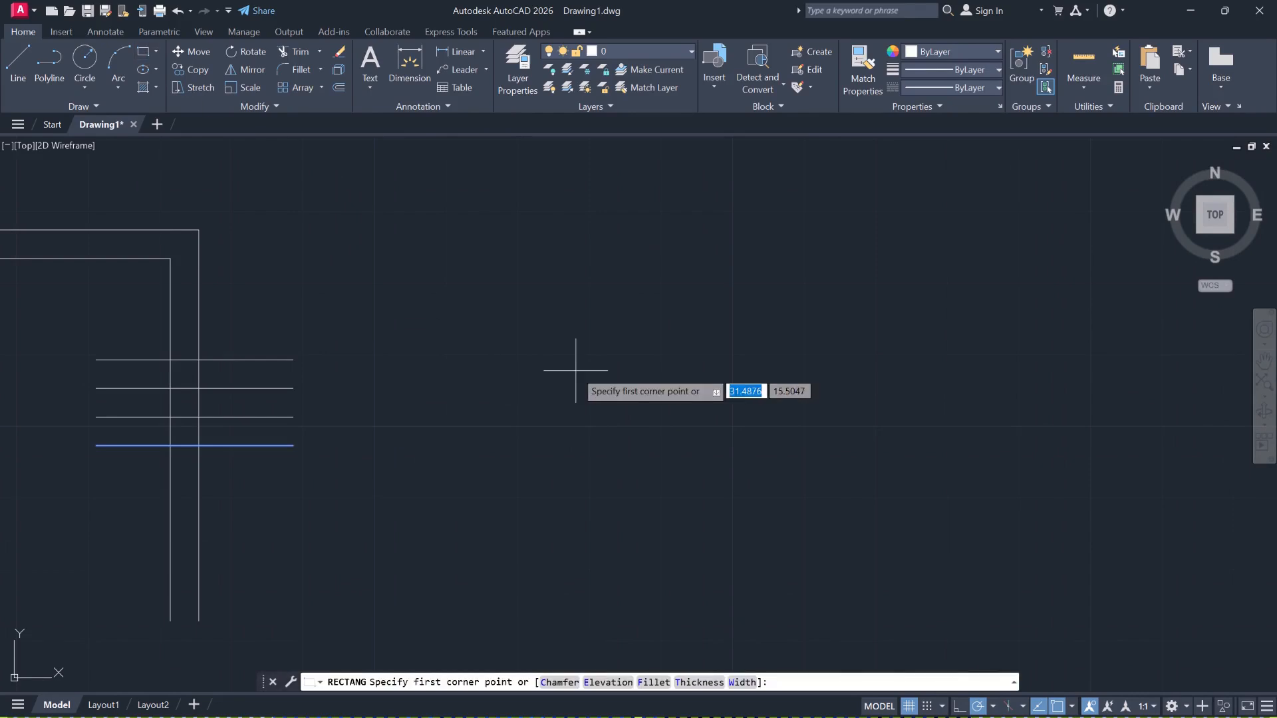
{"action": "left_click", "coordinate": [586, 205]}
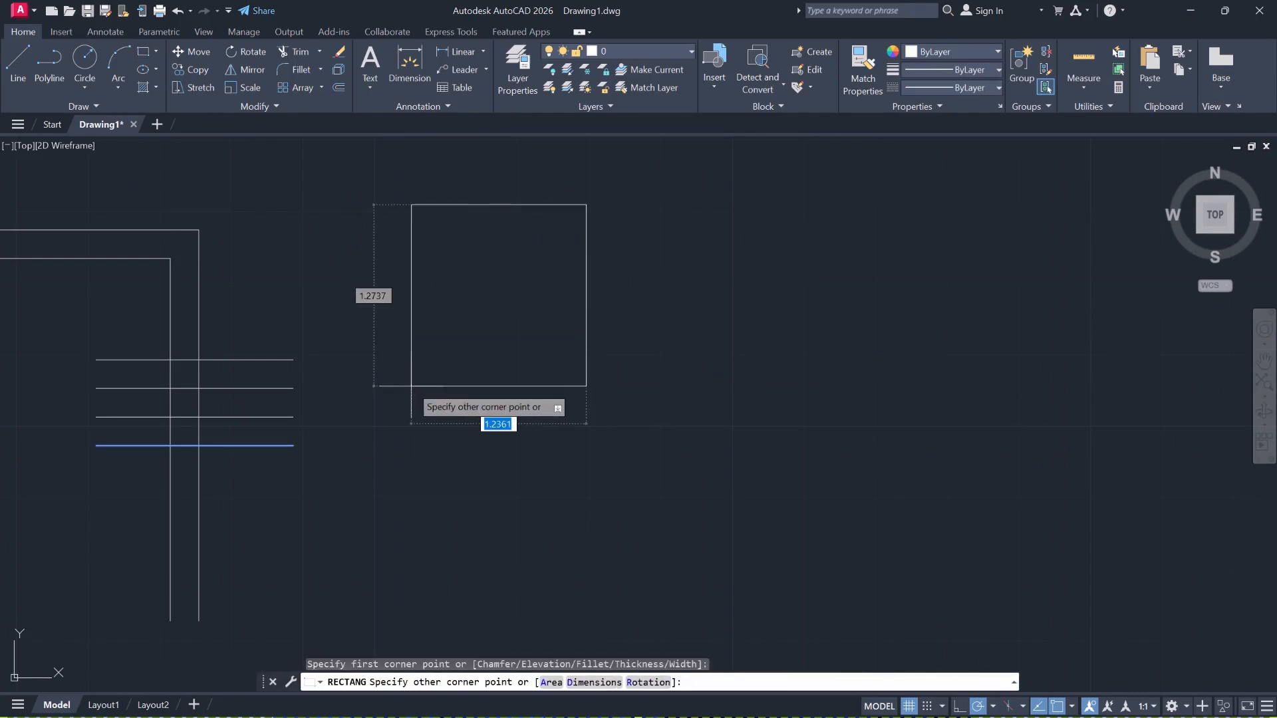
{"action": "left_click", "coordinate": [401, 394]}
Draw a circle with a radius of about 0.9 units to the right of the rectangle
{"action": "scroll", "coordinate": [512, 337], "scroll_direction": "down", "scroll_amount": 2}
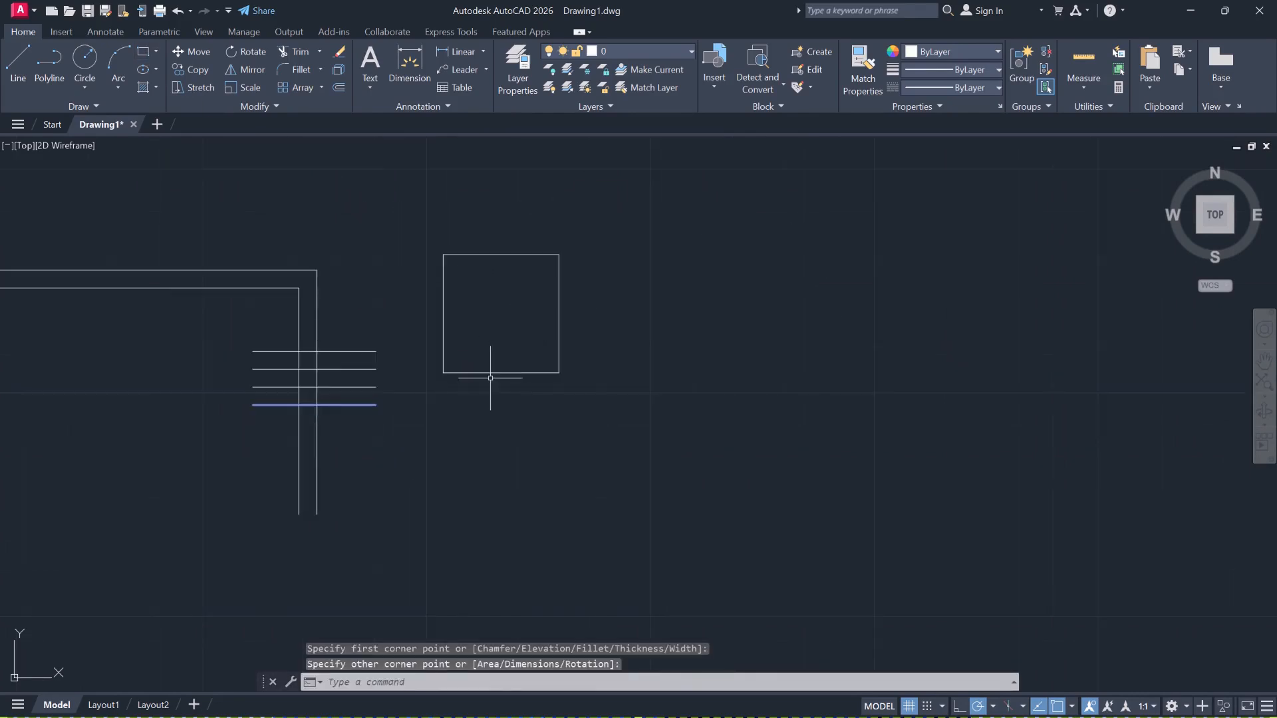
{"action": "left_click", "coordinate": [73, 63]}
{"action": "left_click", "coordinate": [697, 360]}
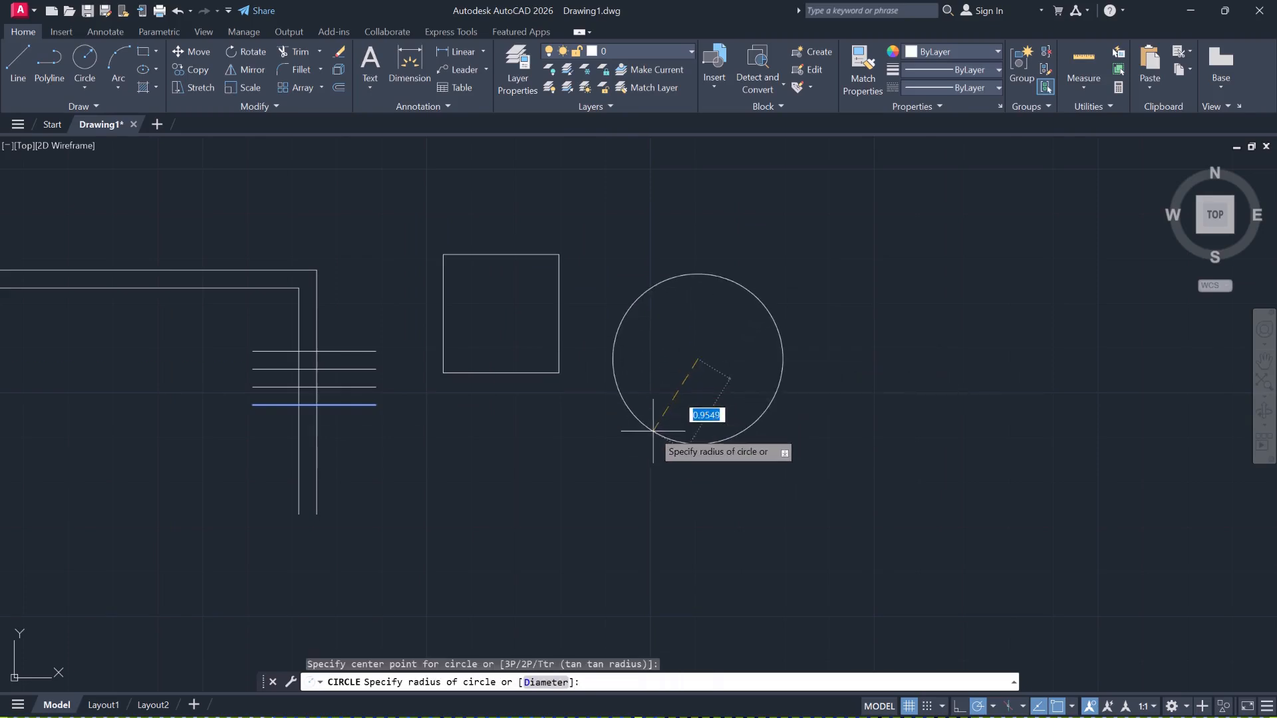
{"action": "left_click", "coordinate": [652, 430]}
With the Extend command, extend the second horizontal line to the rectangle and the lower two lines to the circle
{"action": "scroll", "coordinate": [533, 436], "scroll_direction": "up", "scroll_amount": 1}
{"action": "scroll", "coordinate": [533, 439], "scroll_direction": "down", "scroll_amount": 1}
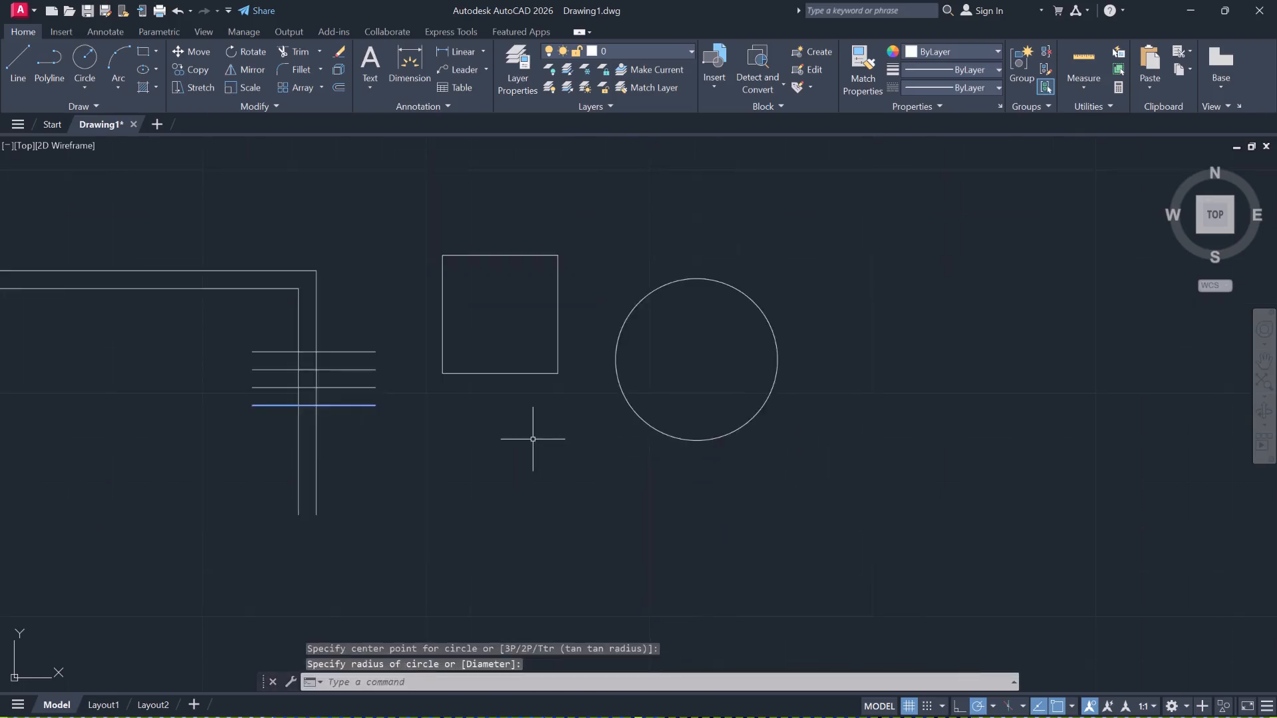
{"action": "left_click", "coordinate": [314, 54]}
{"action": "left_click", "coordinate": [319, 51]}
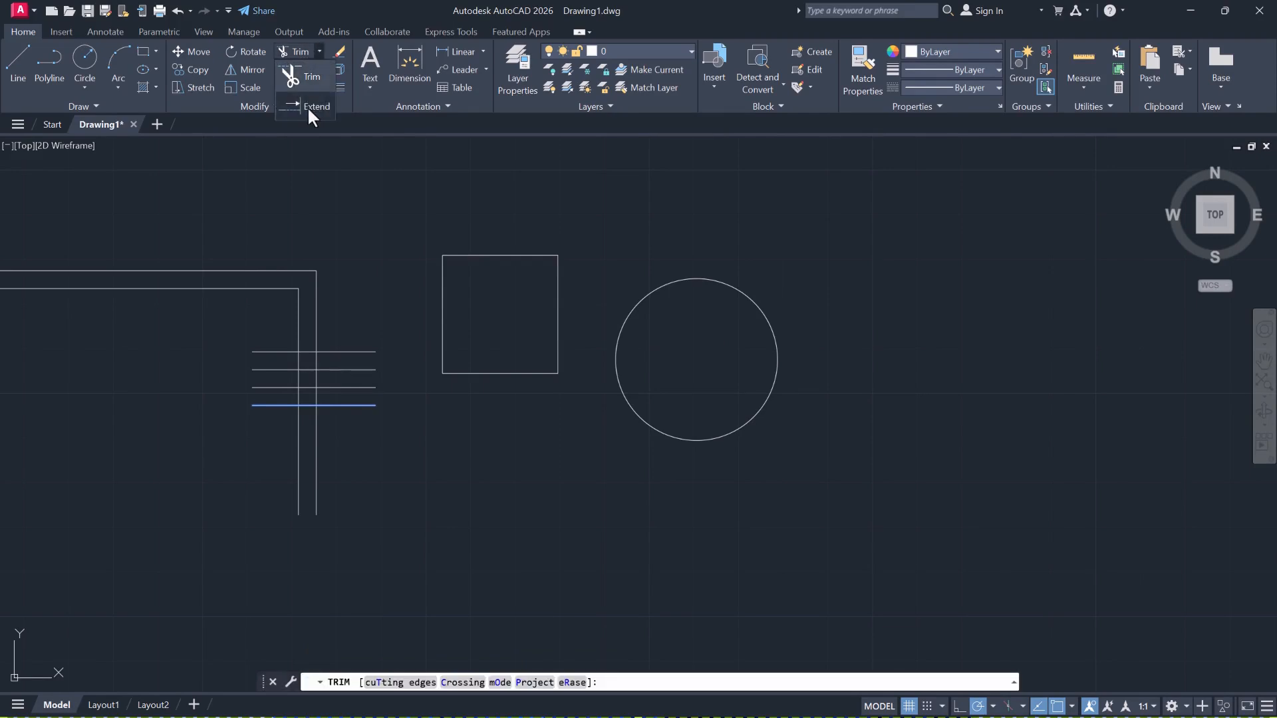
{"action": "left_click", "coordinate": [307, 106]}
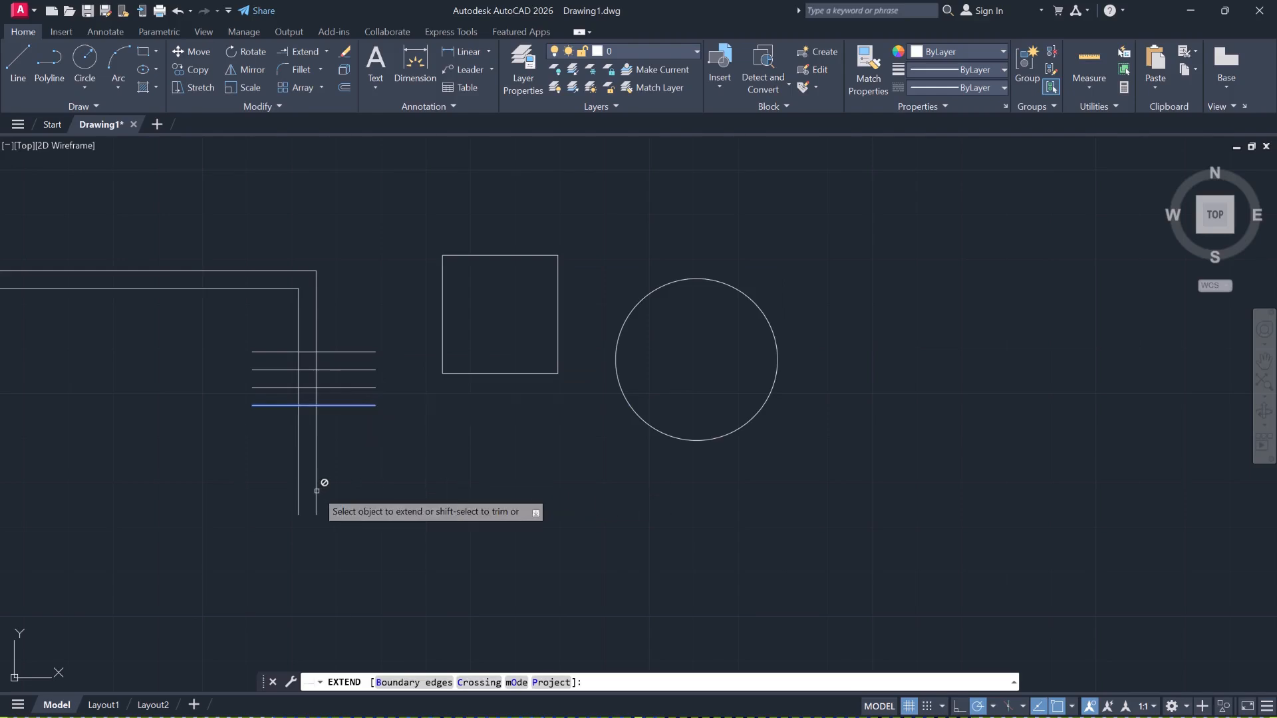
{"action": "scroll", "coordinate": [345, 412], "scroll_direction": "down", "scroll_amount": 8}
{"action": "scroll", "coordinate": [332, 483], "scroll_direction": "up", "scroll_amount": 6}
{"action": "scroll", "coordinate": [395, 403], "scroll_direction": "down", "scroll_amount": 4}
{"action": "scroll", "coordinate": [421, 292], "scroll_direction": "up", "scroll_amount": 2}
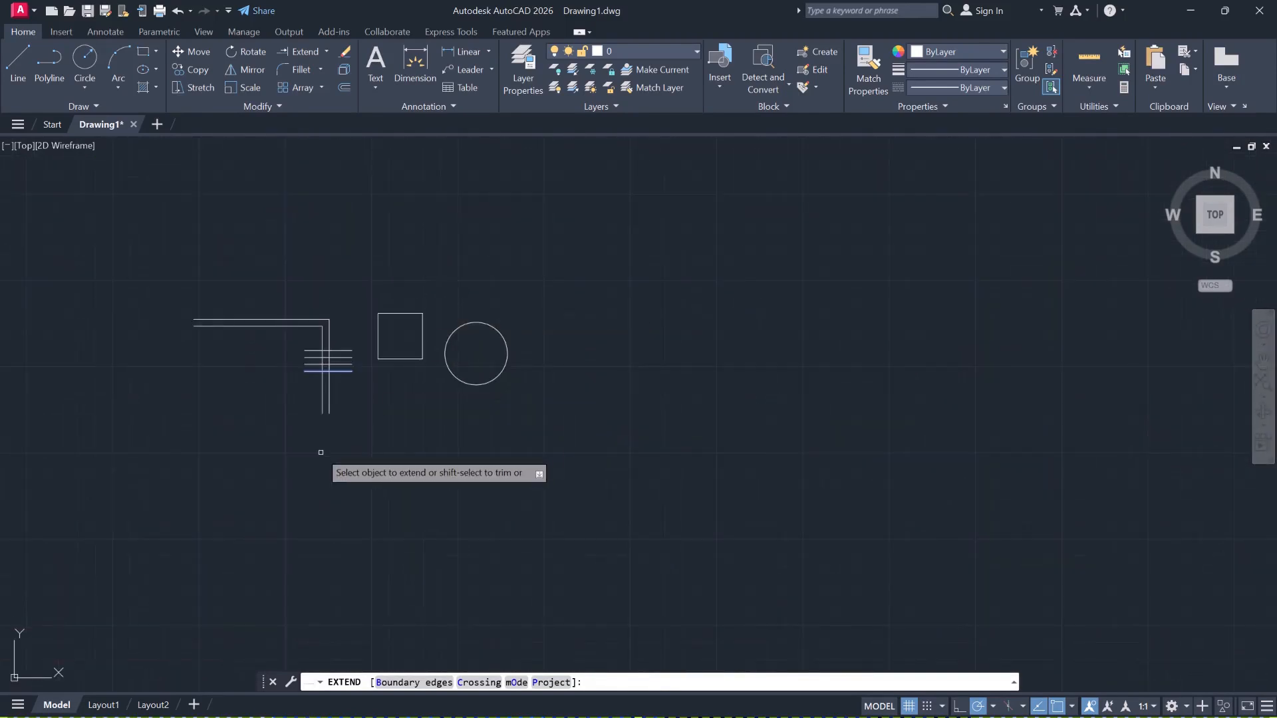
{"action": "scroll", "coordinate": [319, 406], "scroll_direction": "up", "scroll_amount": 6}
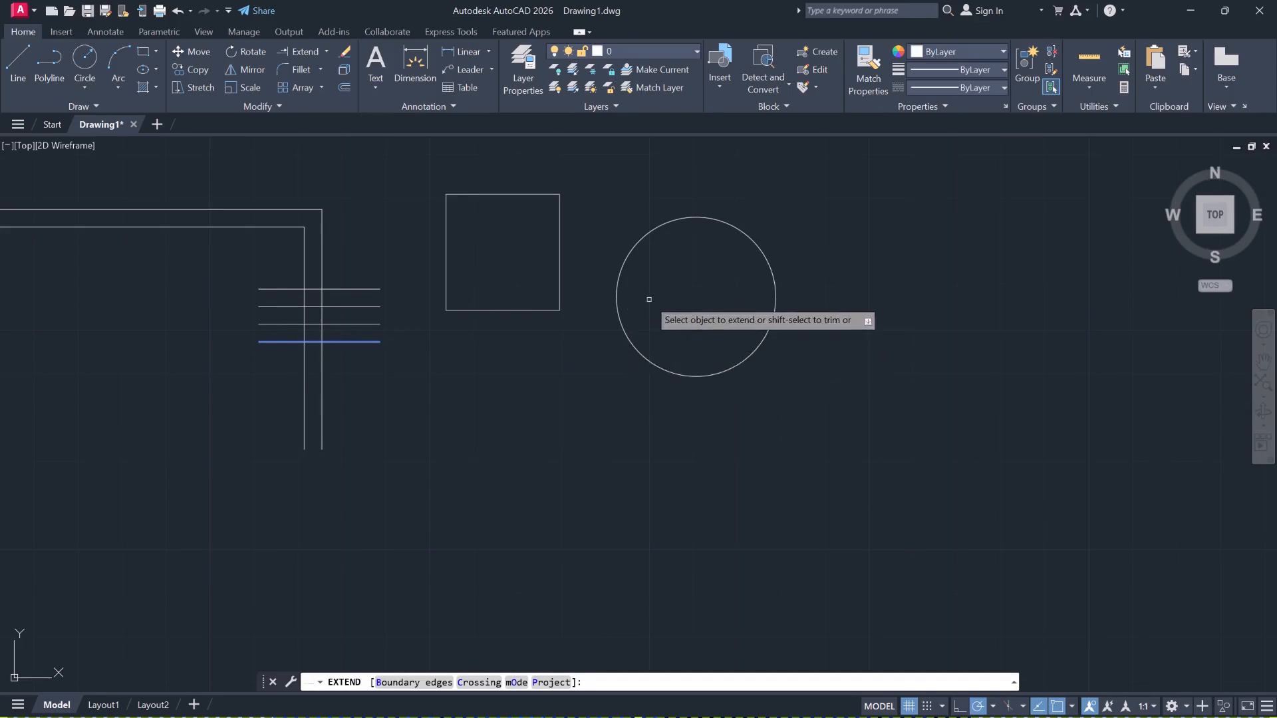
{"action": "left_click", "coordinate": [372, 341]}
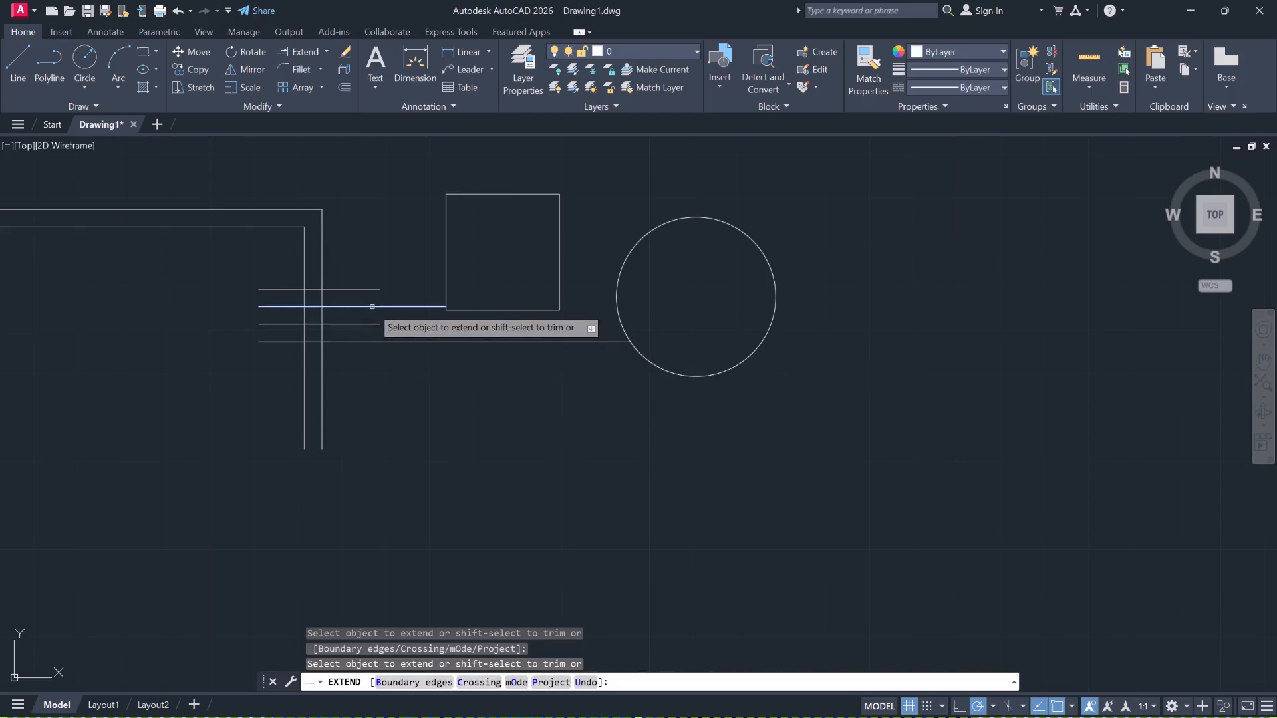
{"action": "left_click", "coordinate": [370, 325]}
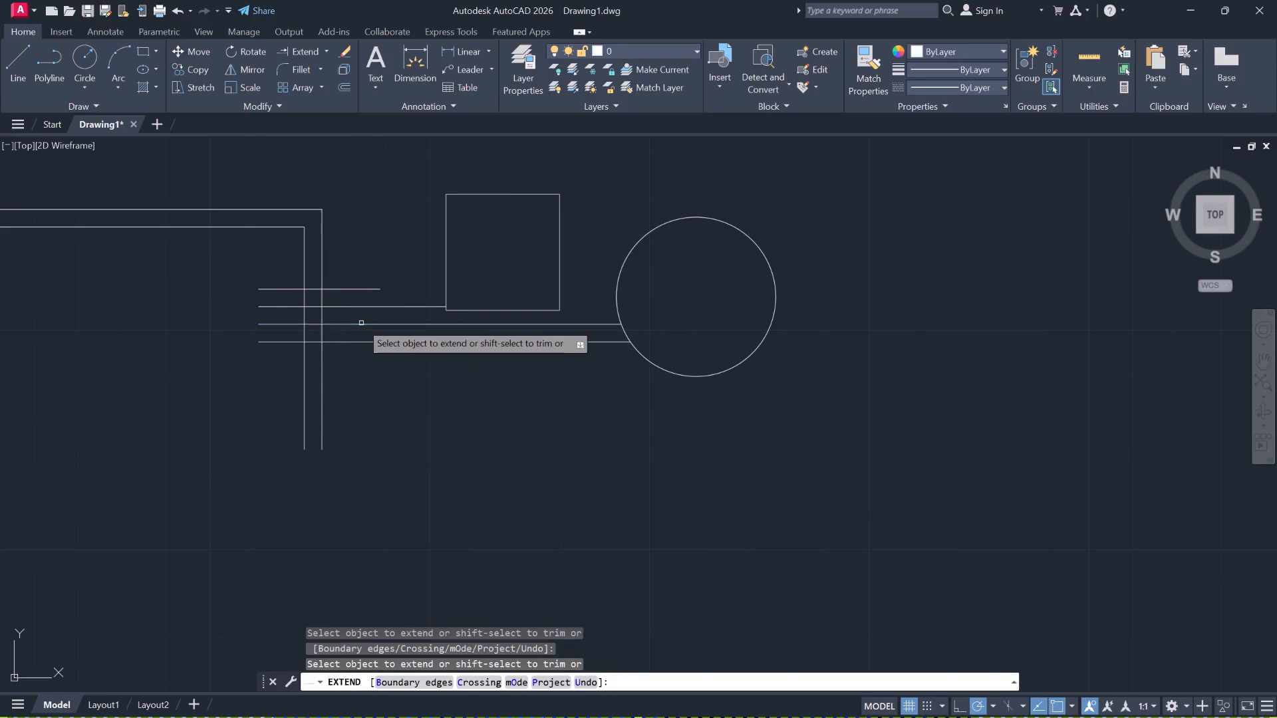
Extend the top horizontal line through the rectangle and across to the circle's far side, and finish the command
{"action": "left_click", "coordinate": [380, 289]}
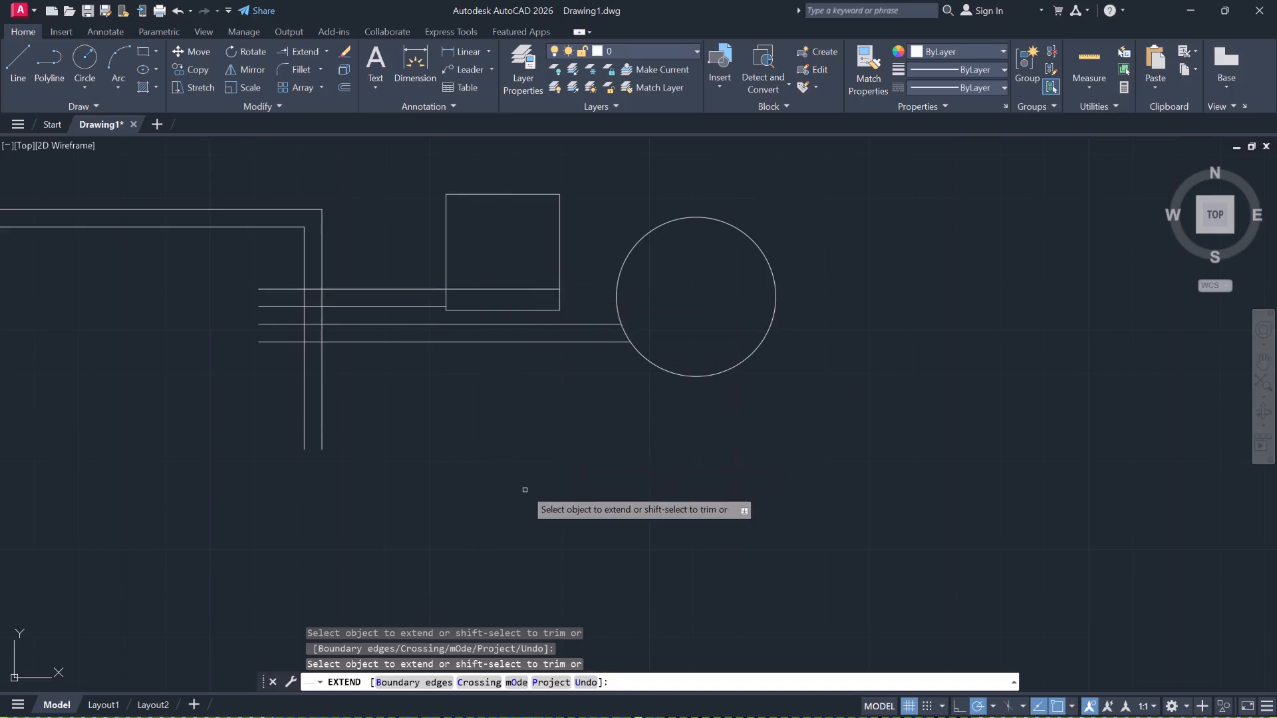
{"action": "left_click", "coordinate": [546, 291]}
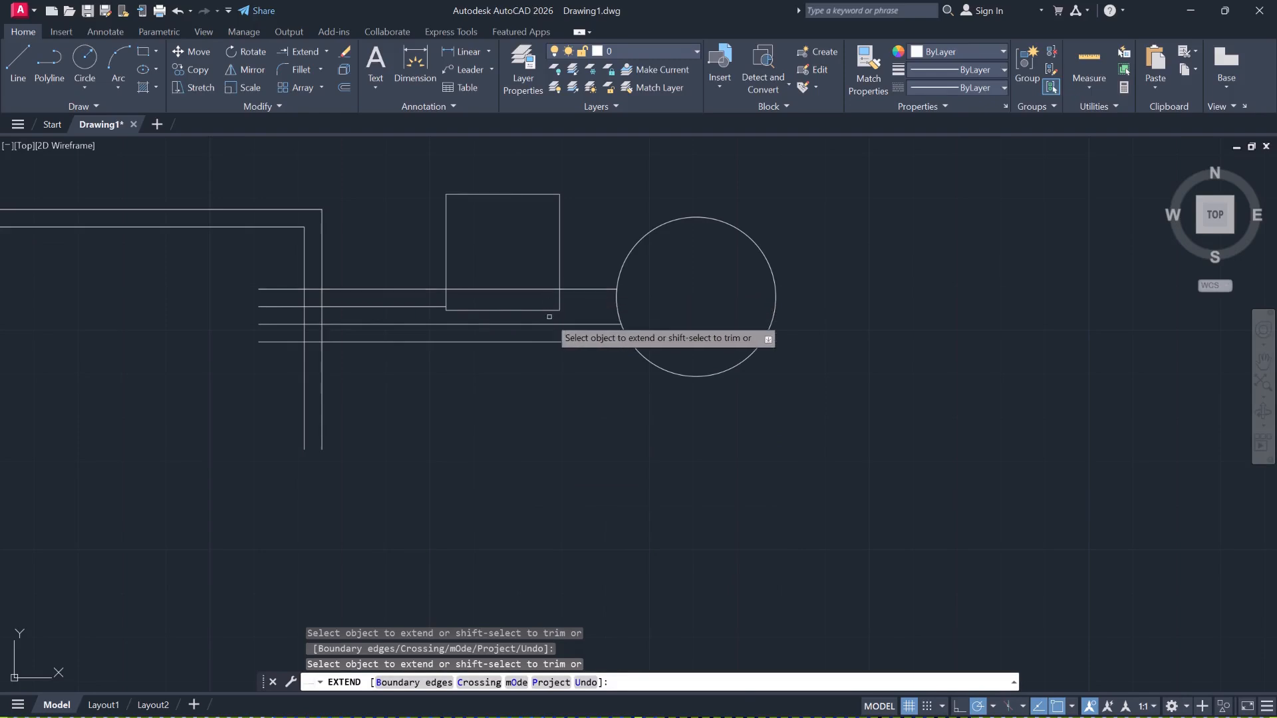
{"action": "left_click", "coordinate": [595, 289]}
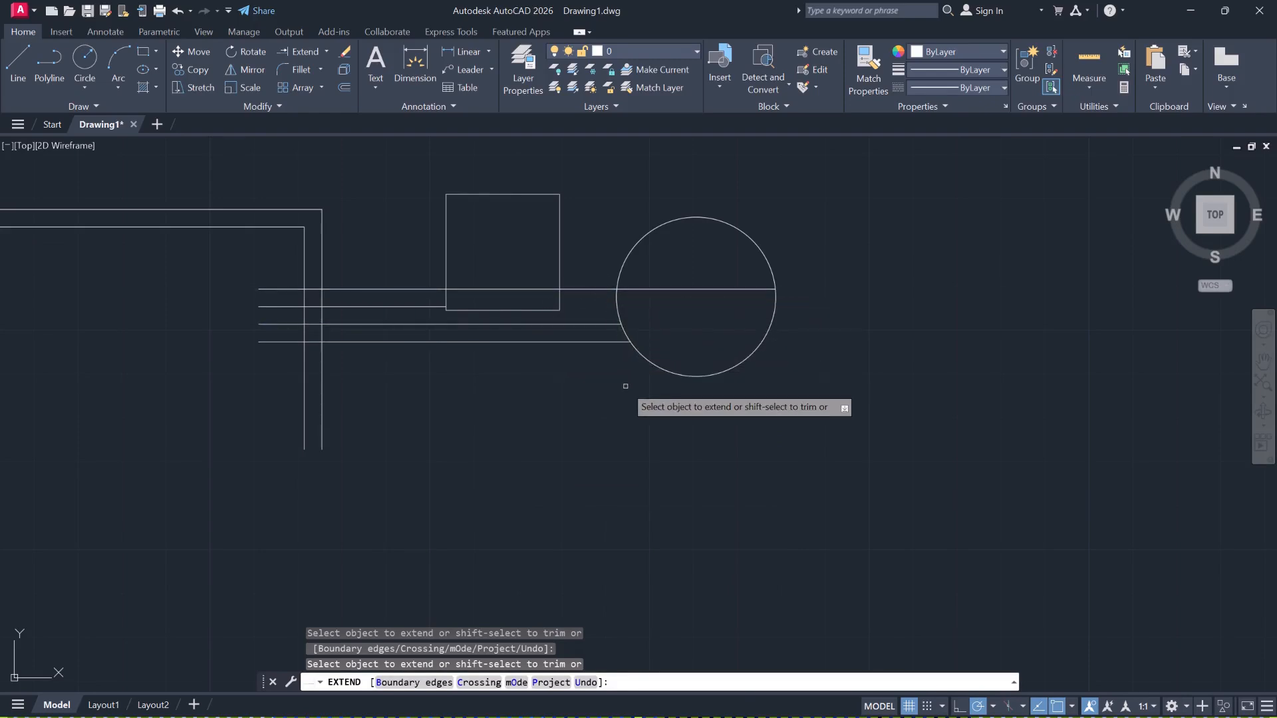
{"action": "key", "text": "Escape"}
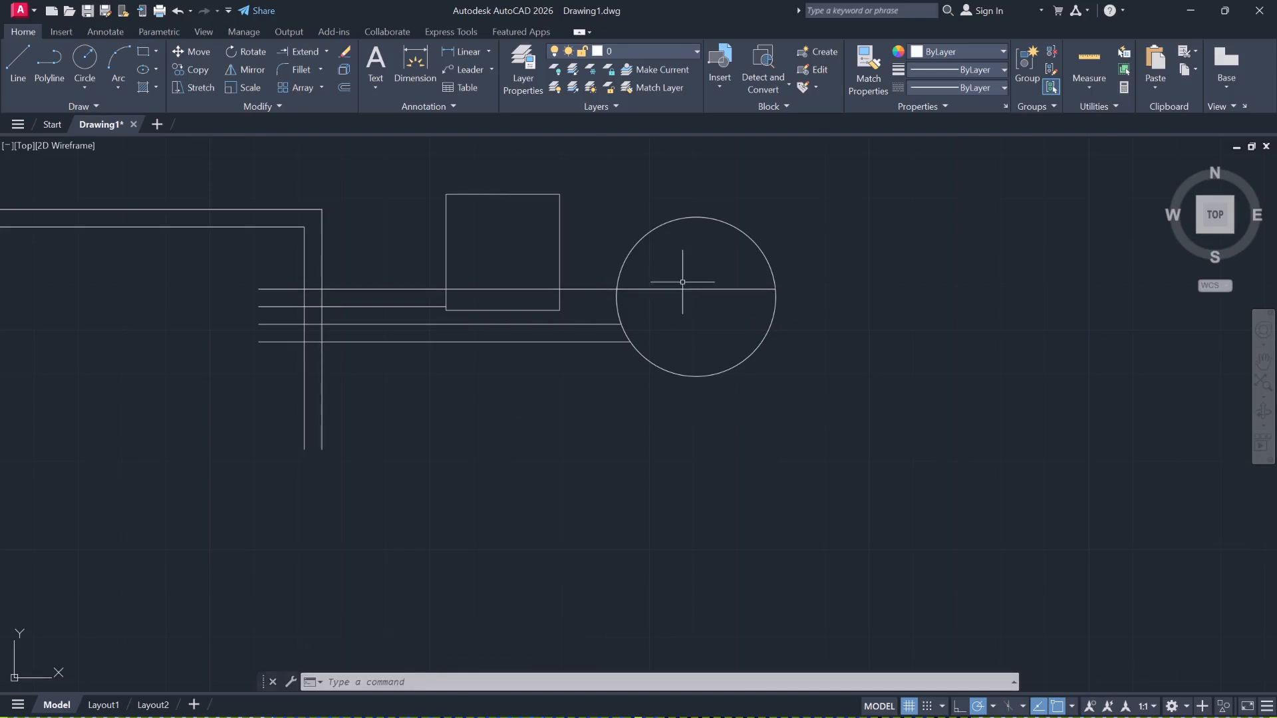
Delete the extended top line, and undo both the deletion and all the line extensions
{"action": "left_click", "coordinate": [677, 289]}
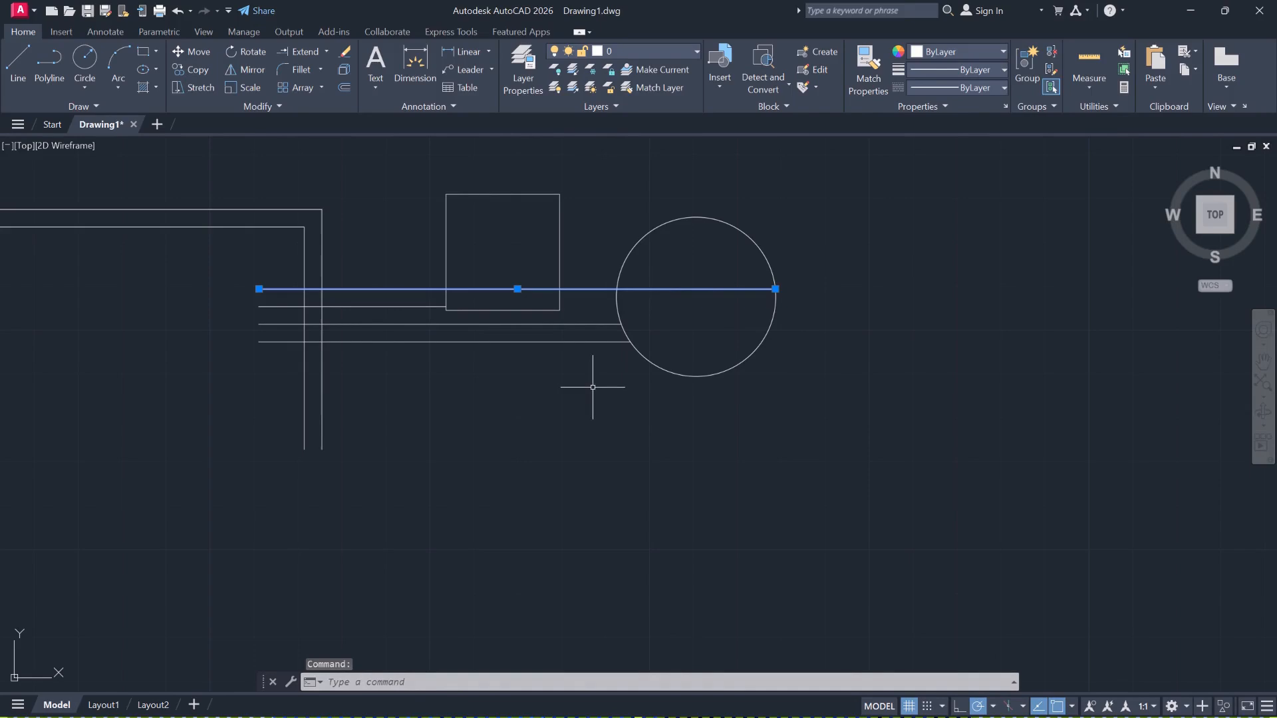
{"action": "key", "text": "Delete"}
{"action": "key", "text": "ctrl+z"}
{"action": "key", "text": "ctrl+z"}
{"action": "key", "text": "ctrl+z"}
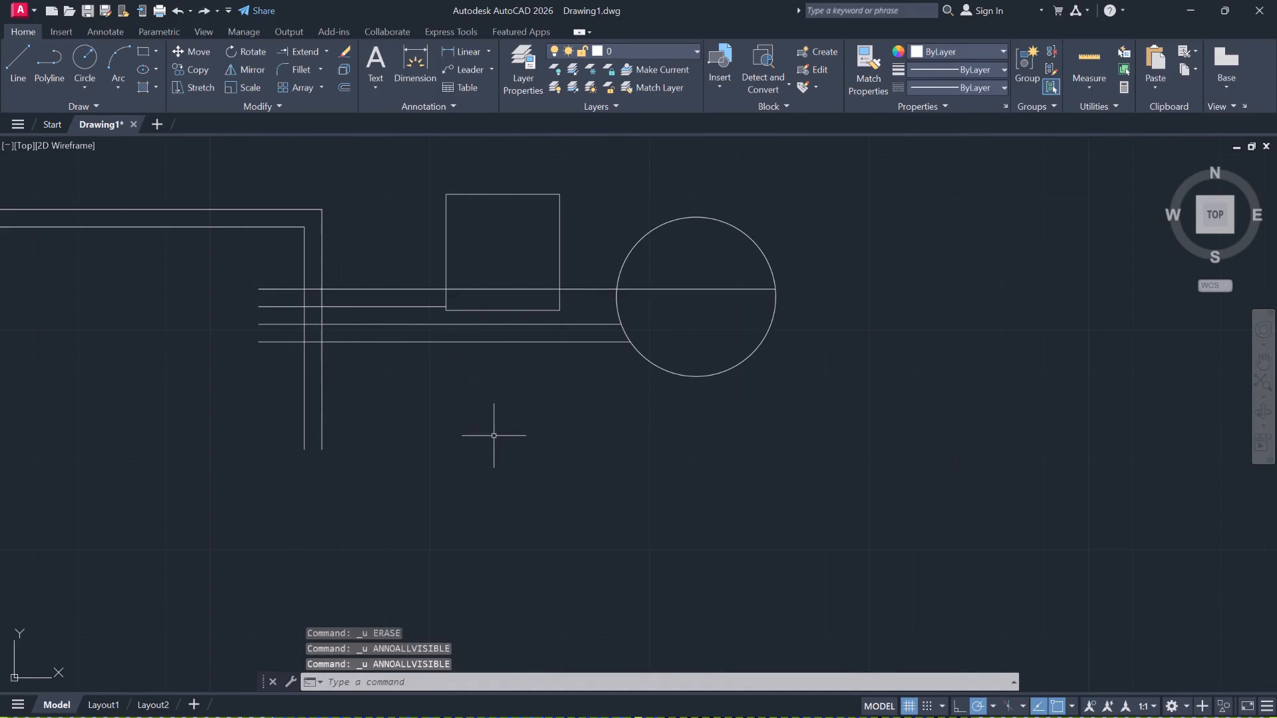
{"action": "scroll", "coordinate": [458, 398], "scroll_direction": "down", "scroll_amount": 4}
{"action": "scroll", "coordinate": [399, 390], "scroll_direction": "up", "scroll_amount": 2}
{"action": "scroll", "coordinate": [526, 430], "scroll_direction": "up", "scroll_amount": 2}
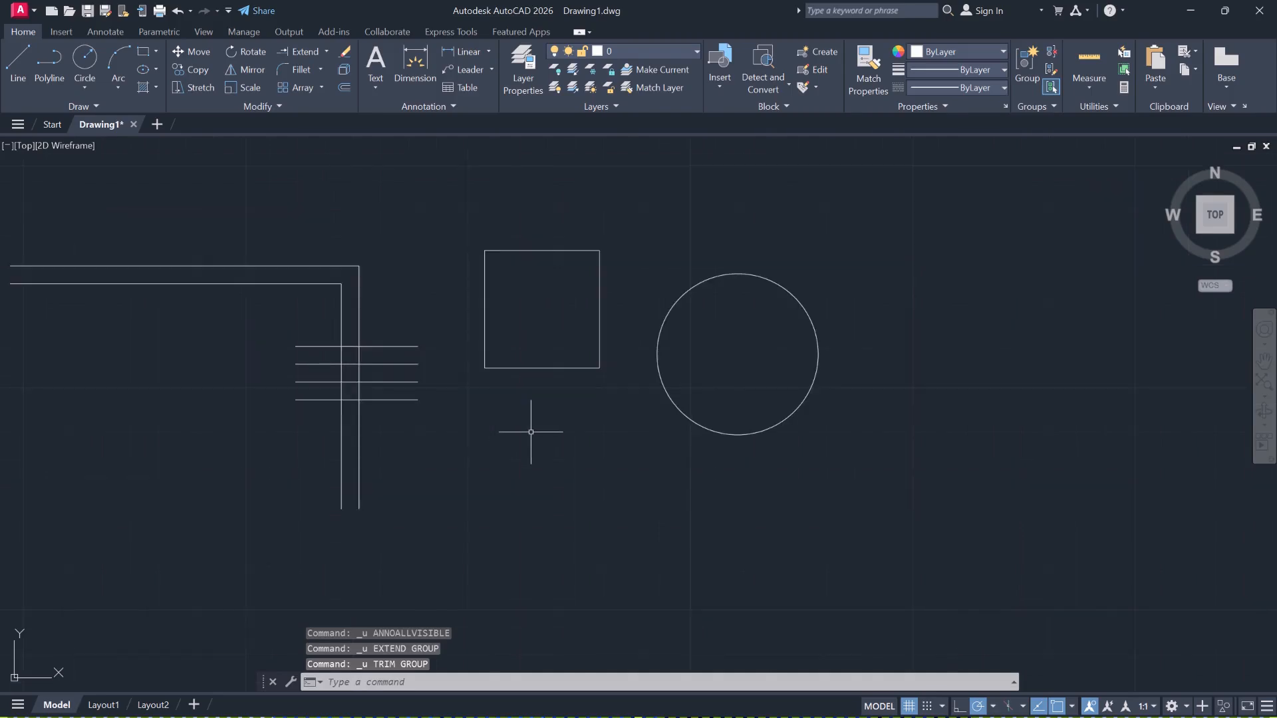
{"action": "left_click", "coordinate": [325, 51]}
{"action": "left_click", "coordinate": [315, 76]}
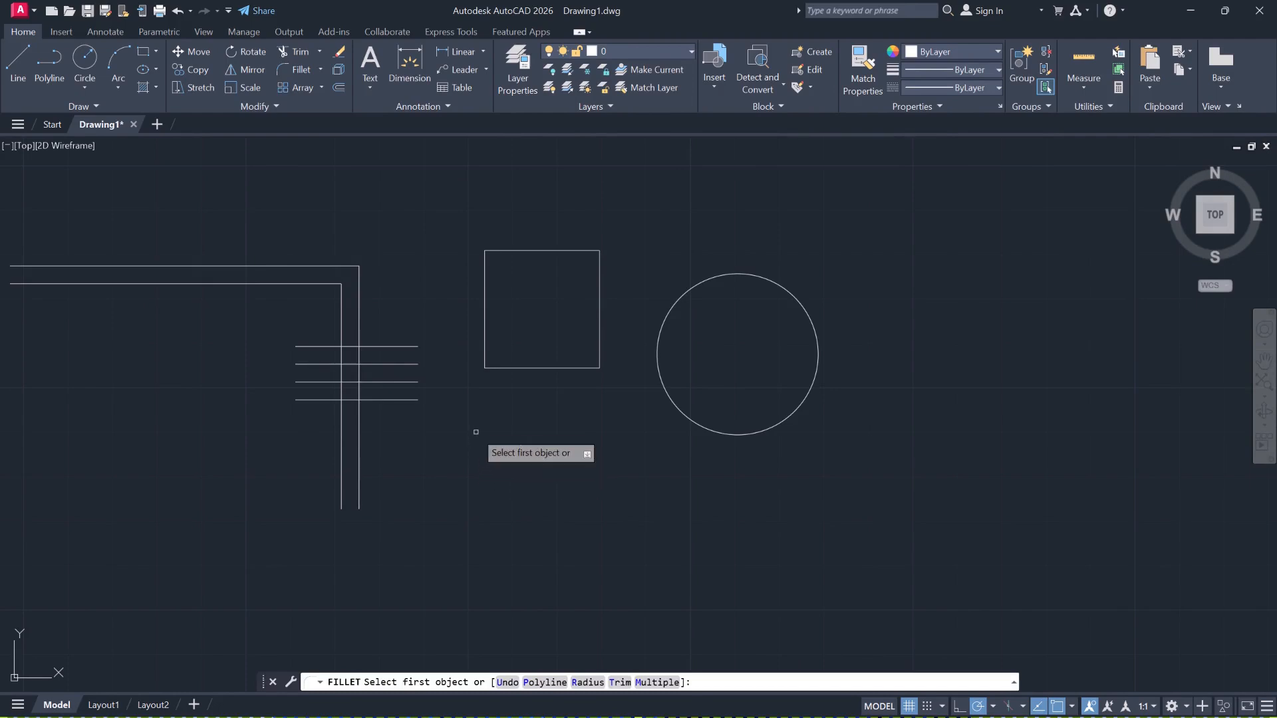
{"action": "key", "text": "Escape"}
{"action": "key", "text": "Escape"}
{"action": "key", "text": "Escape"}
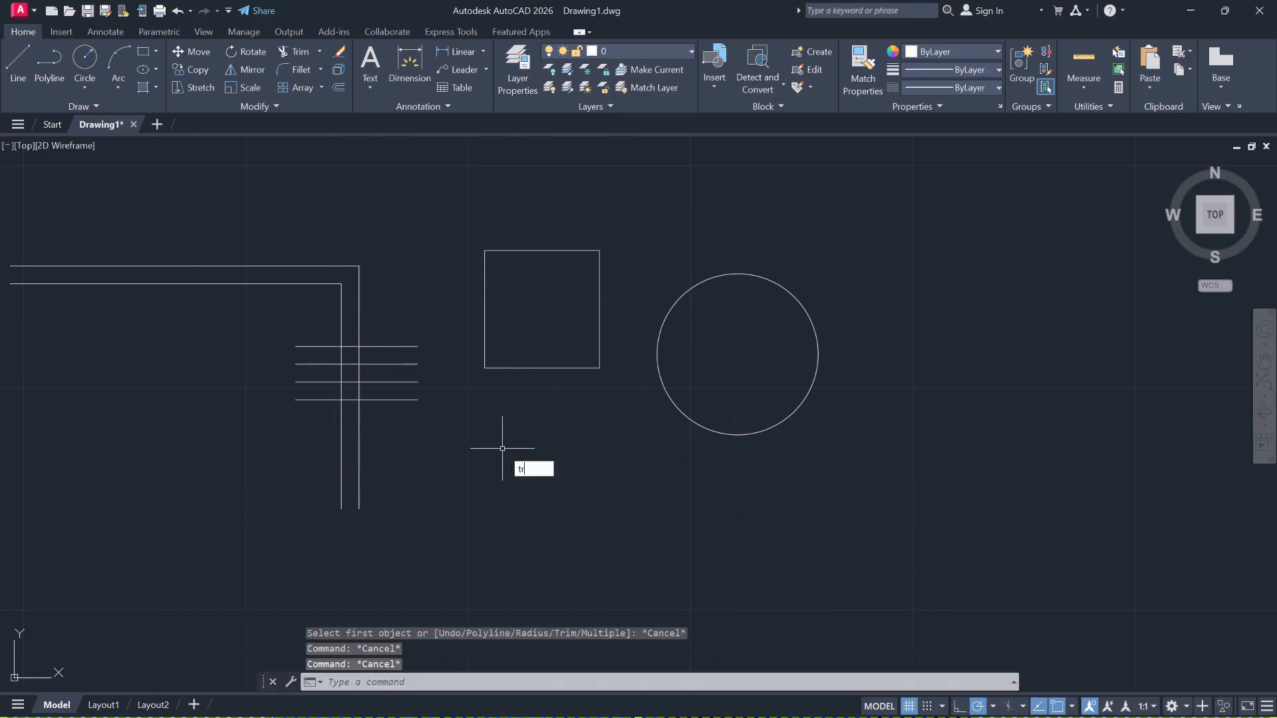
With the Trim command, cut the top line's right end at the corner and extend the second line to the rectangle
{"action": "type", "text": "tr"}
{"action": "key", "text": "Return"}
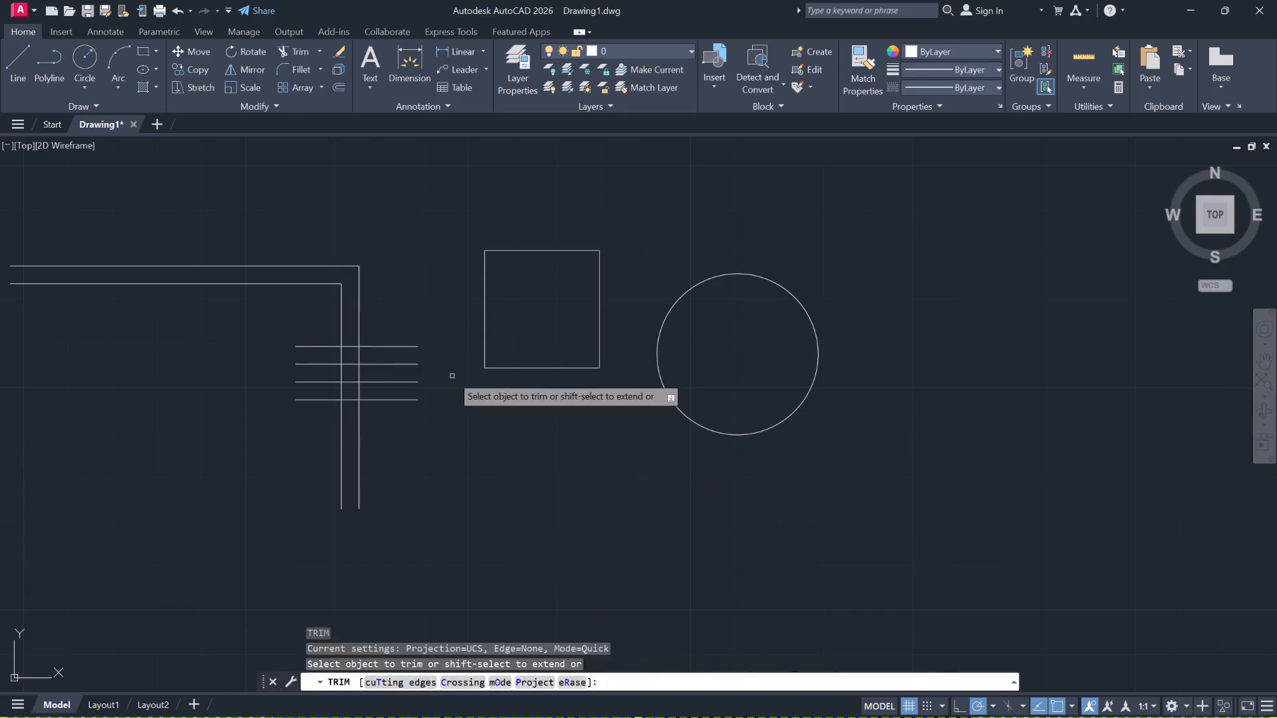
{"action": "left_click", "coordinate": [405, 347]}
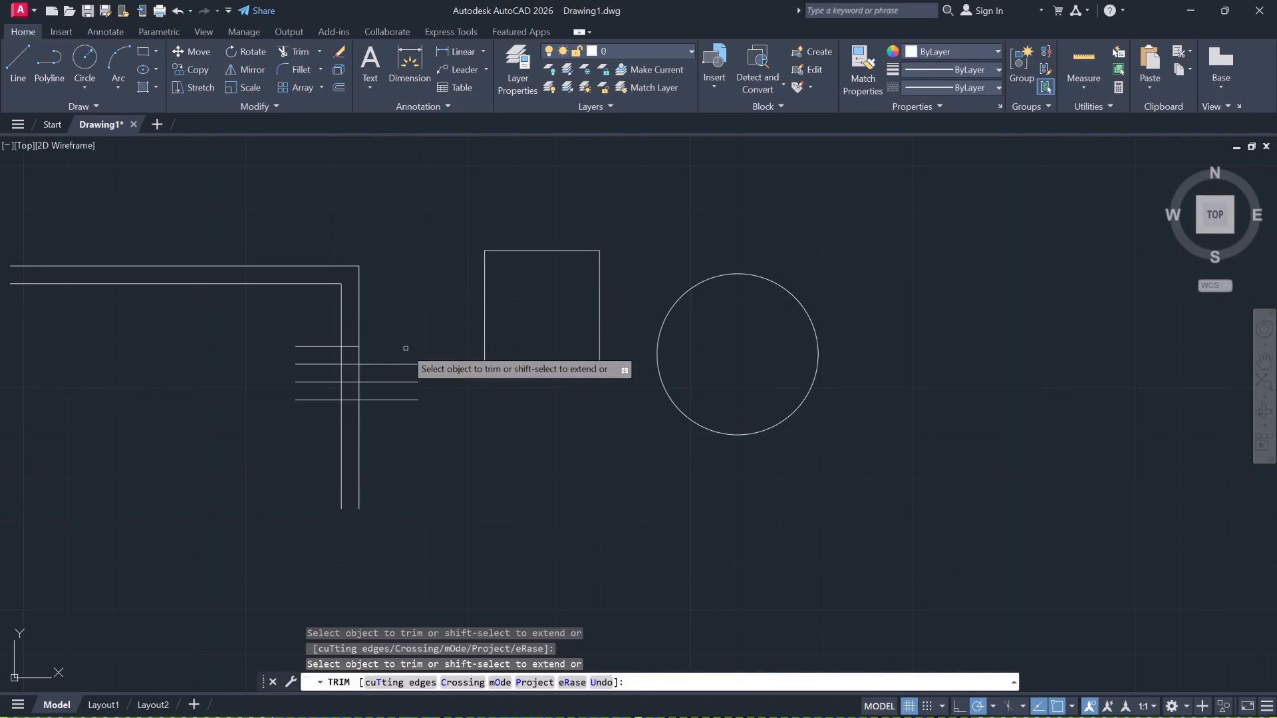
{"action": "left_click", "coordinate": [409, 364], "text": "shift"}
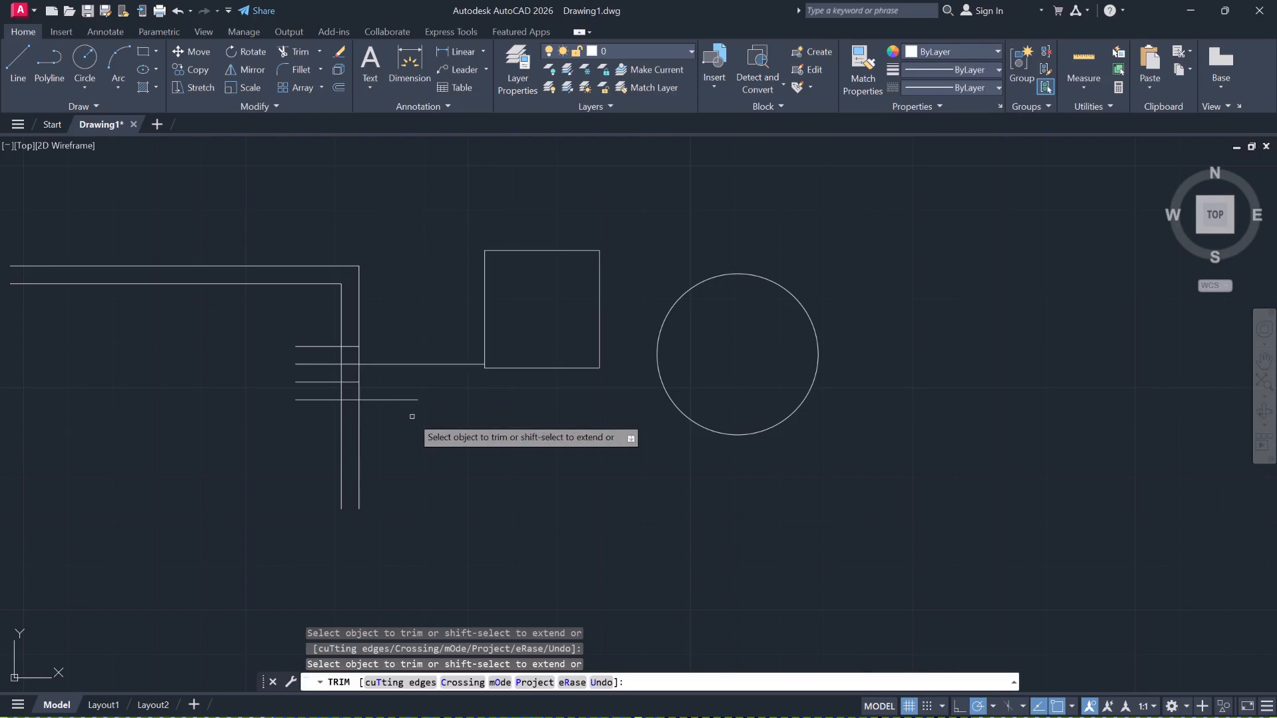
Use Trim's extend mode to lengthen the bottom line to the circle and on to its far side
{"action": "left_click", "coordinate": [404, 400], "text": "shift"}
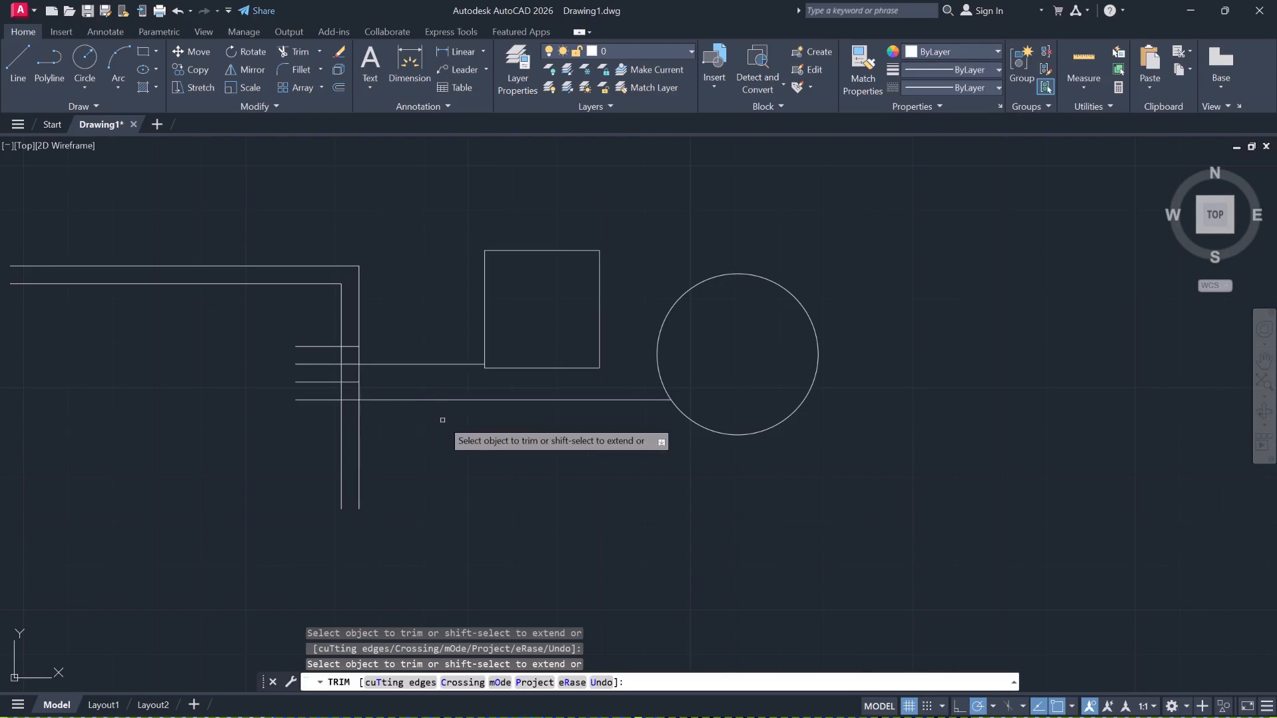
{"action": "left_click", "coordinate": [648, 400], "text": "shift"}
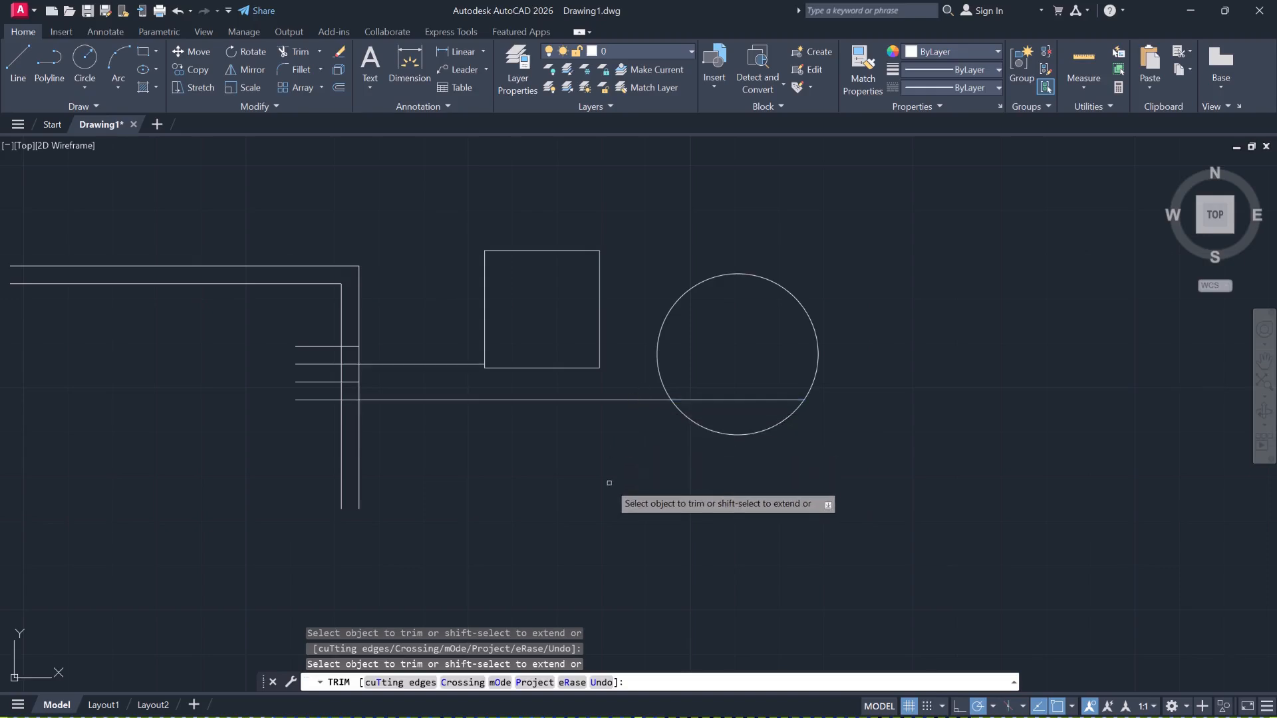
{"action": "key", "text": "Escape"}
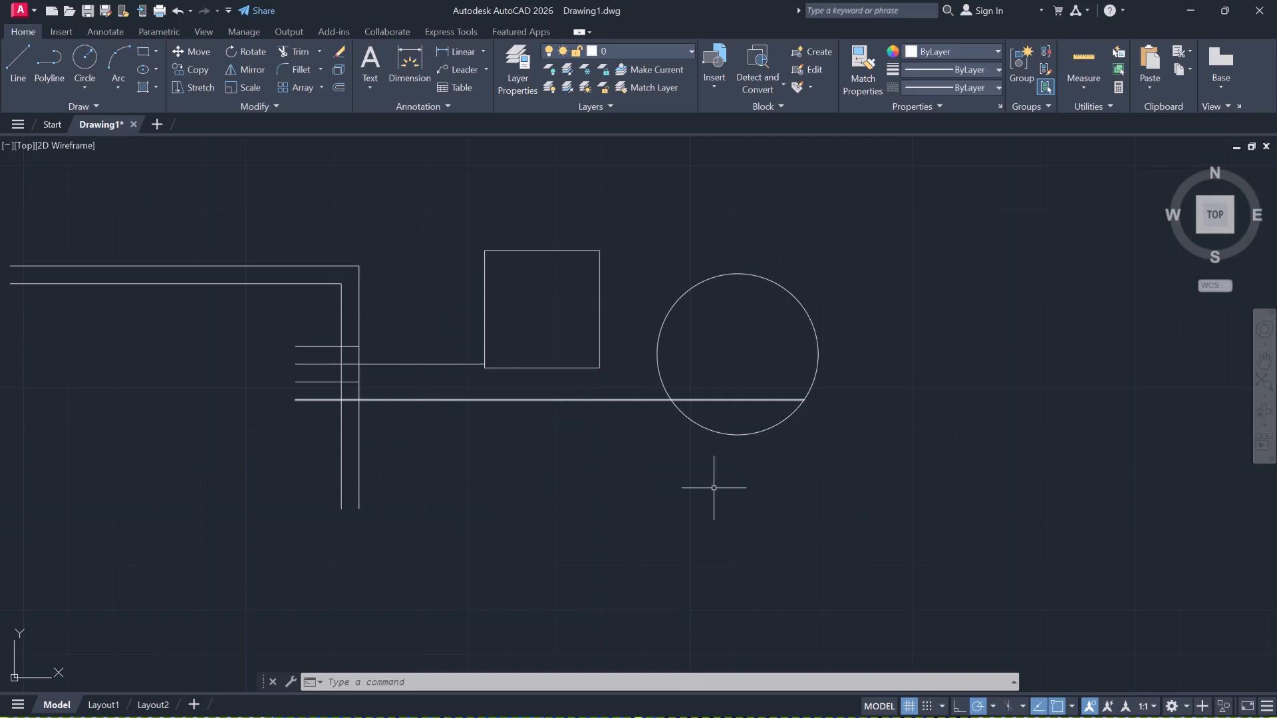
Draw a short horizontal line inside the rectangle, leaving a gap to the side at each end
{"action": "type", "text": "l"}
{"action": "key", "text": "Return"}
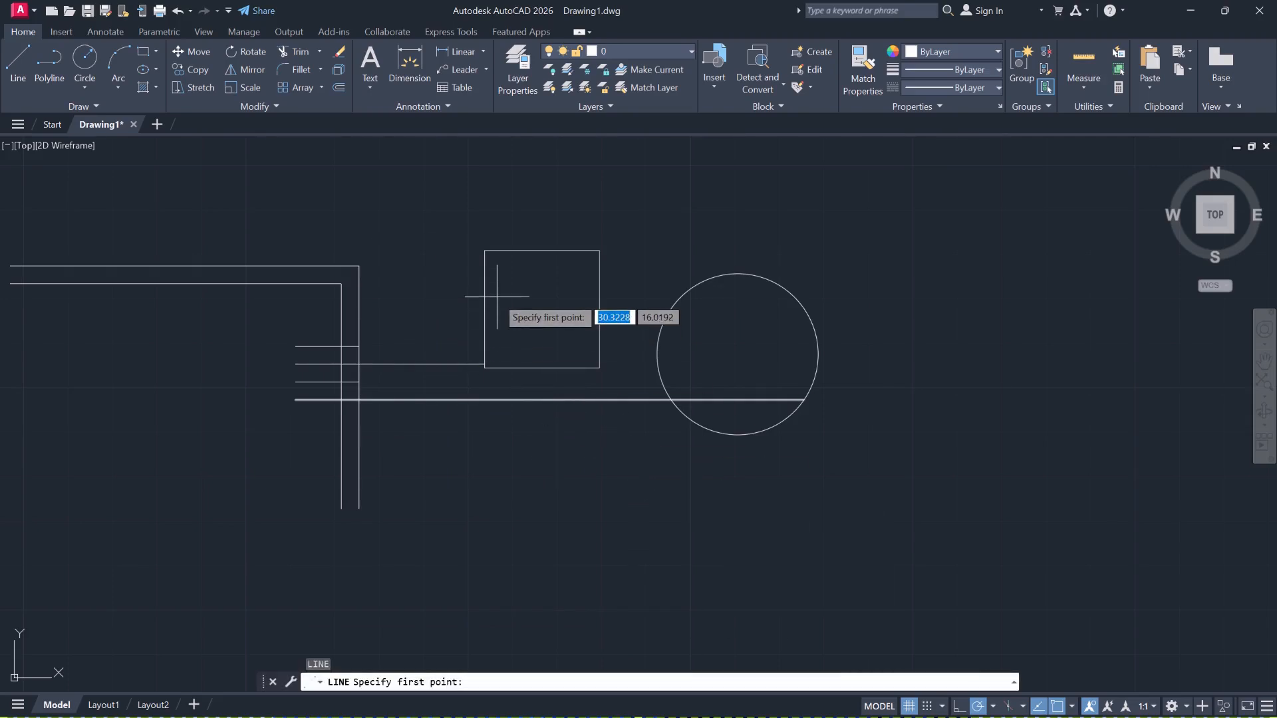
{"action": "left_click", "coordinate": [497, 297]}
{"action": "left_click", "coordinate": [584, 296]}
{"action": "key", "text": "Return"}
Extend both ends of the line inside the rectangle to the rectangle's sides using Trim's extend mode
{"action": "type", "text": "tr"}
{"action": "key", "text": "Return"}
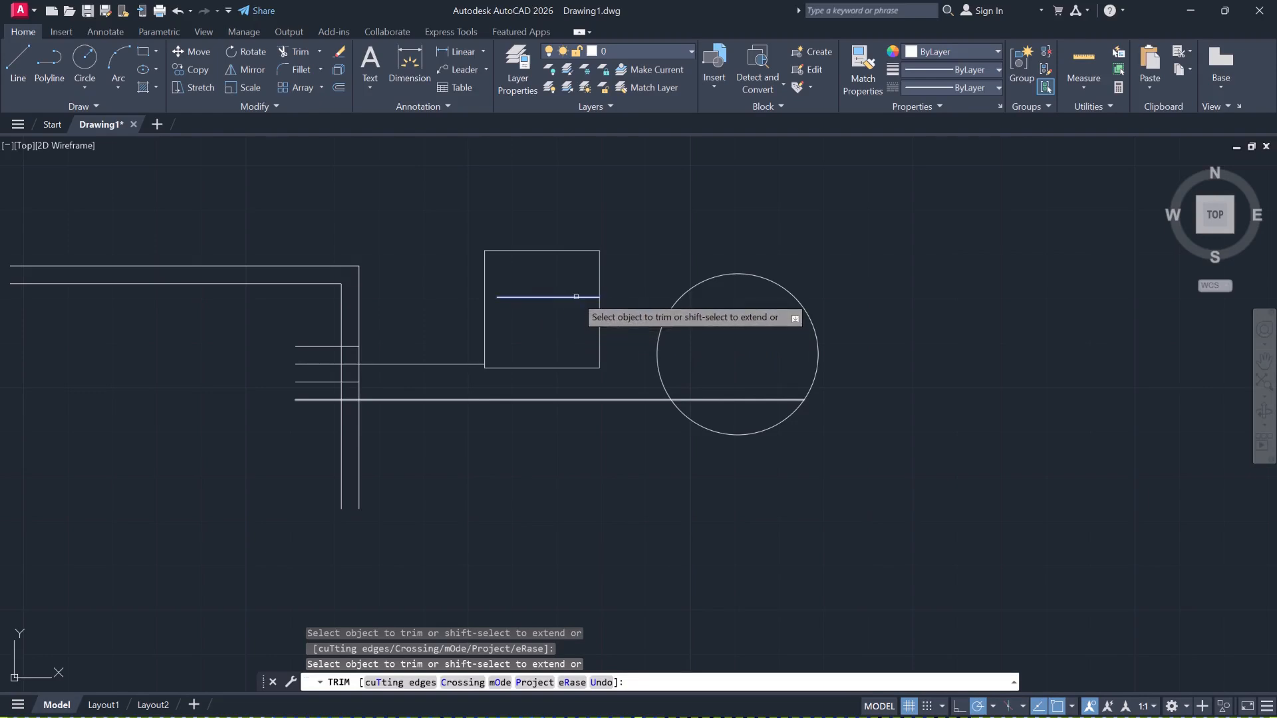
{"action": "left_click", "coordinate": [591, 297]}
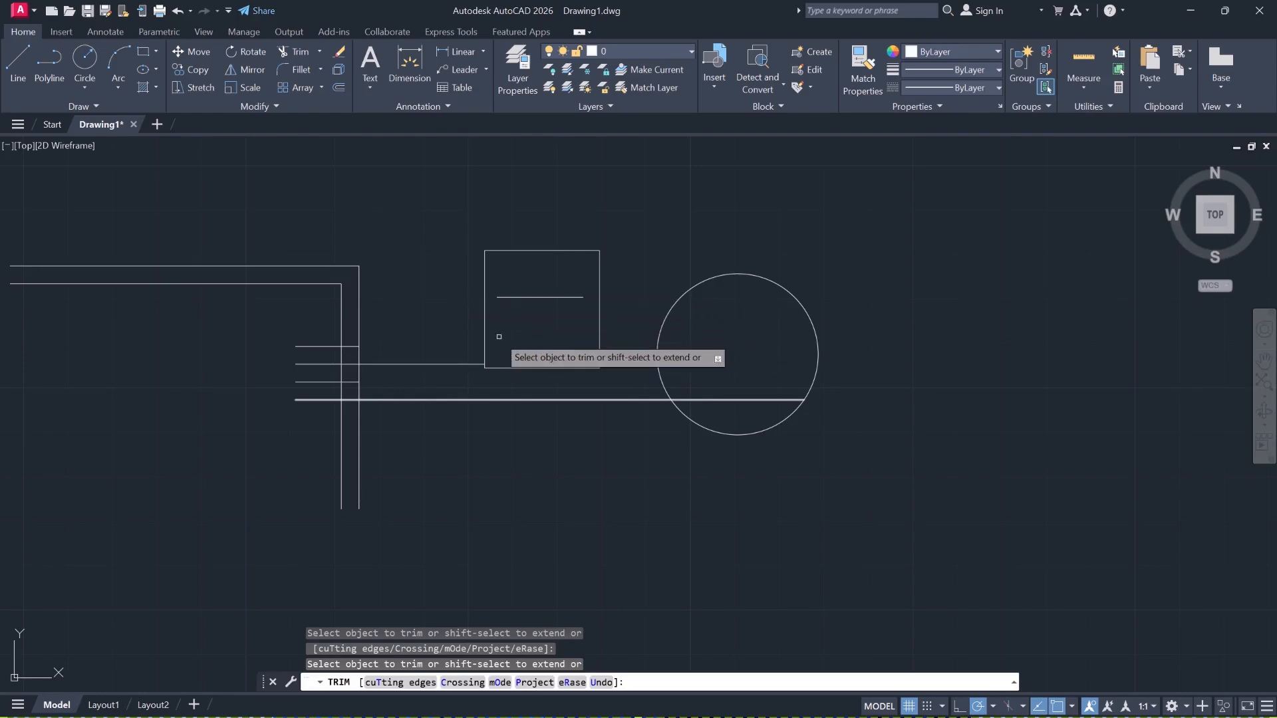
{"action": "left_click", "coordinate": [506, 298], "text": "shift"}
{"action": "left_click", "coordinate": [572, 298], "text": "shift"}
{"action": "key", "text": "Escape"}
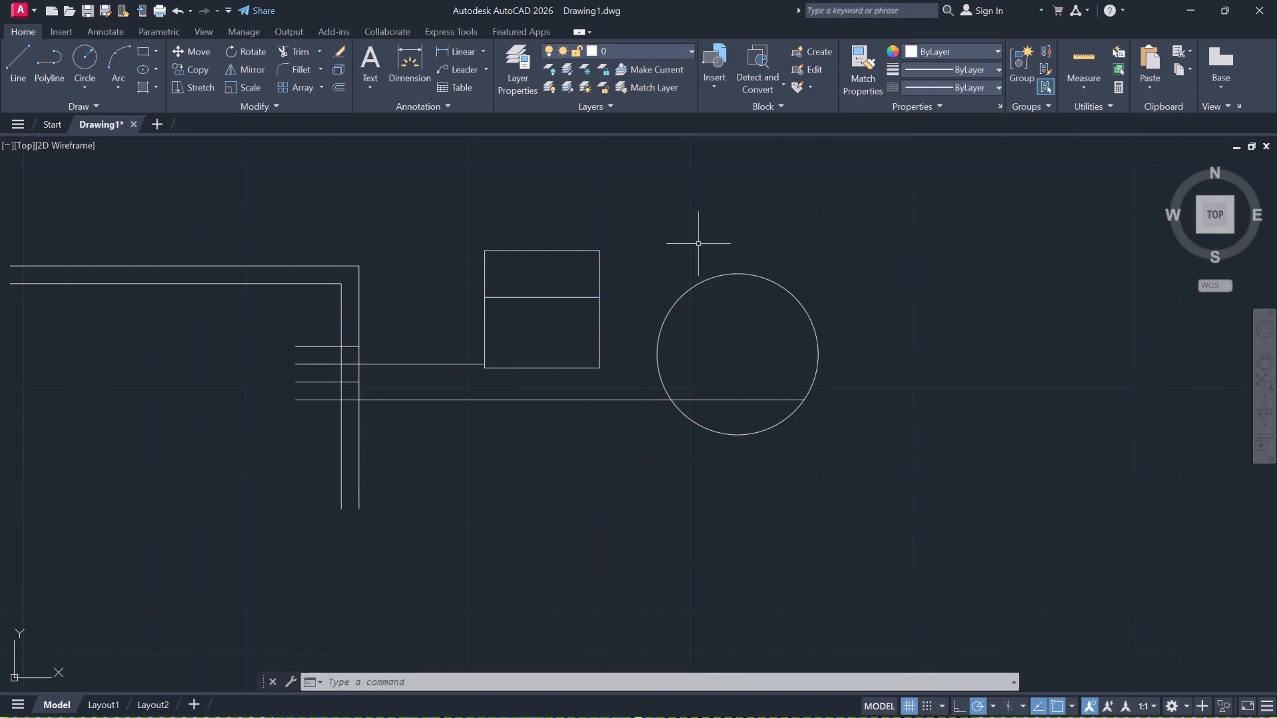
Show the choice between the Trim and Extend commands
{"action": "left_click", "coordinate": [318, 50]}
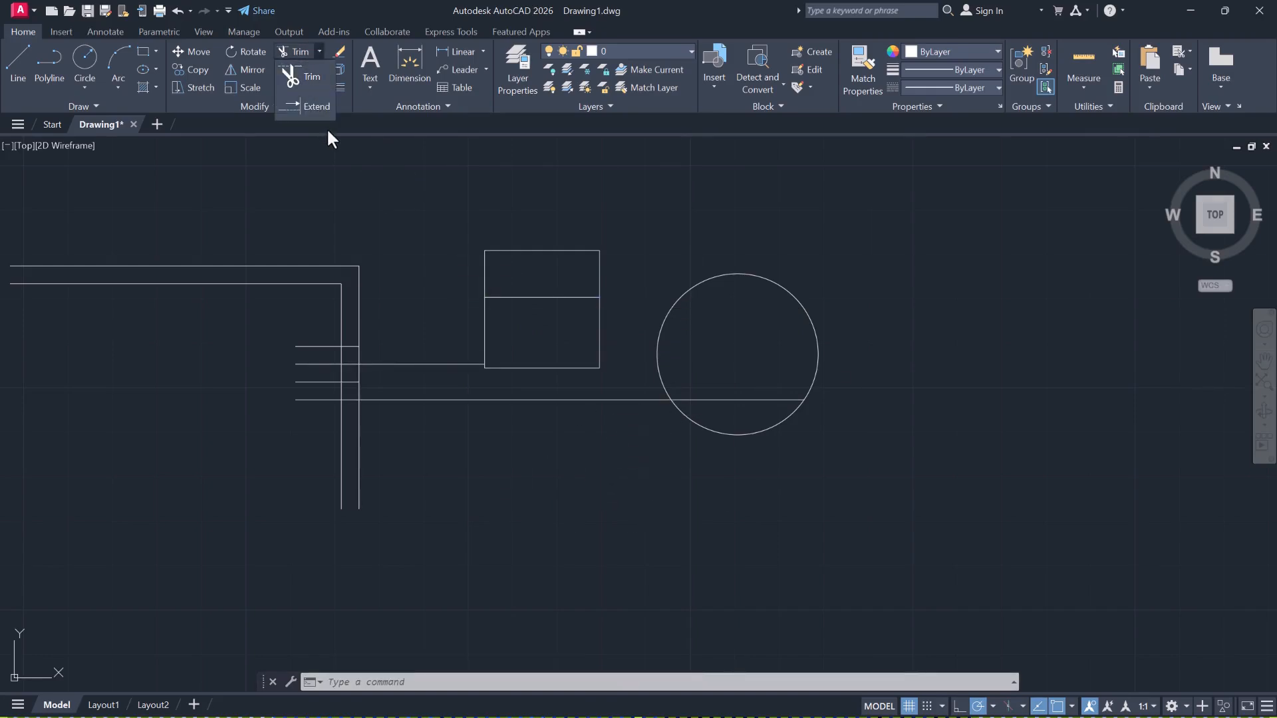